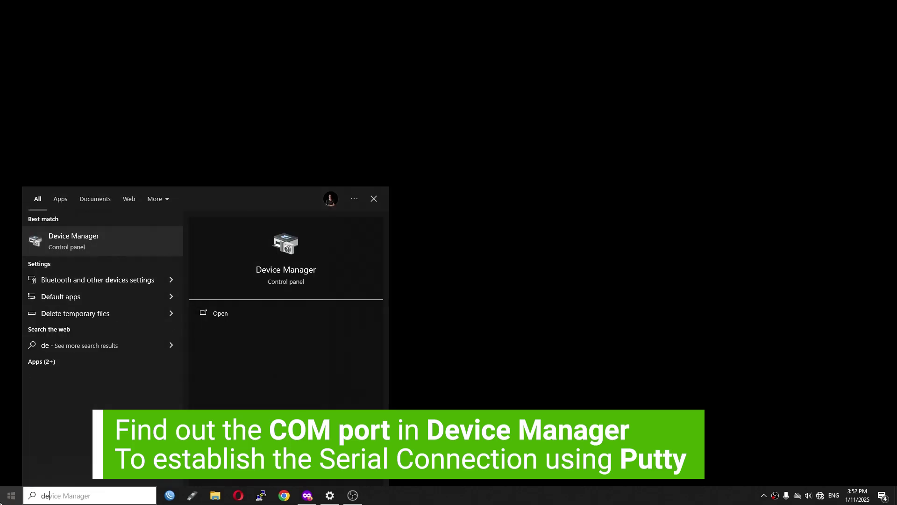
Open Device Manager and expand Ports (COM & LPT) to find the USB Serial Device on COM5
{"action": "key", "text": "Return"}
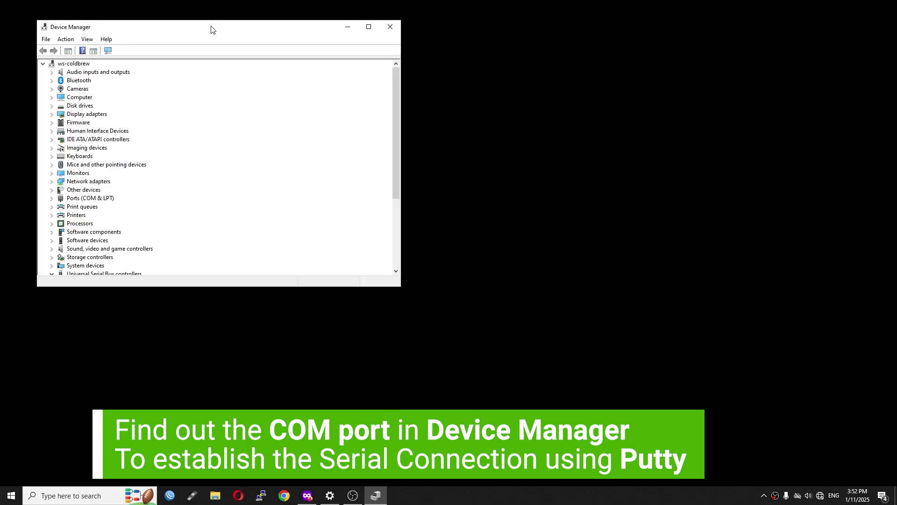
{"action": "left_click_drag", "start_coordinate": [213, 29], "coordinate": [302, 41]}
{"action": "double_click", "coordinate": [192, 210]}
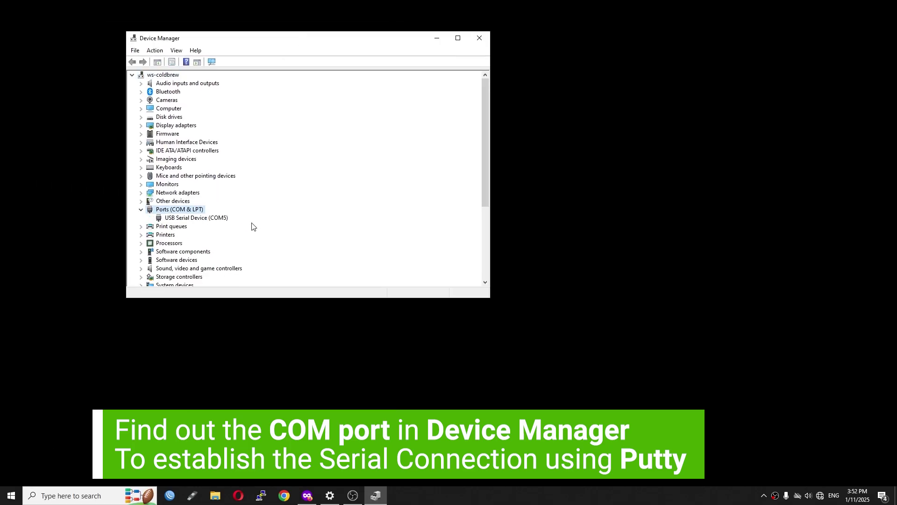
{"action": "left_click", "coordinate": [220, 223]}
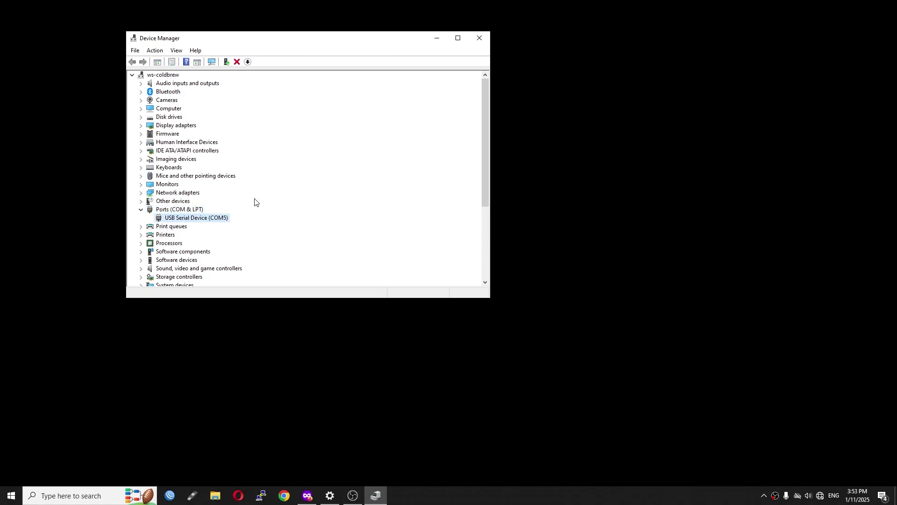
Start a PuTTY serial connection on COM5 at 115200 baud
{"action": "left_click", "coordinate": [437, 38]}
{"action": "left_click", "coordinate": [260, 496]}
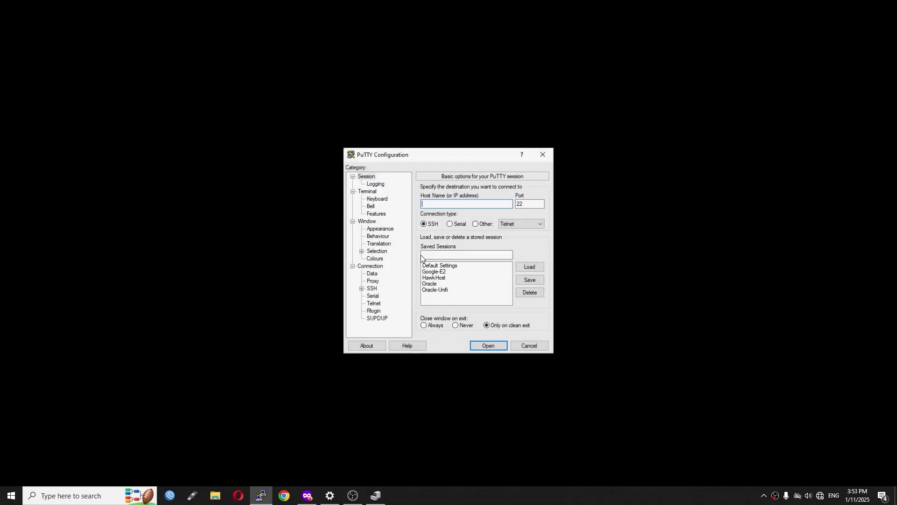
{"action": "left_click", "coordinate": [451, 224]}
{"action": "left_click", "coordinate": [468, 202]}
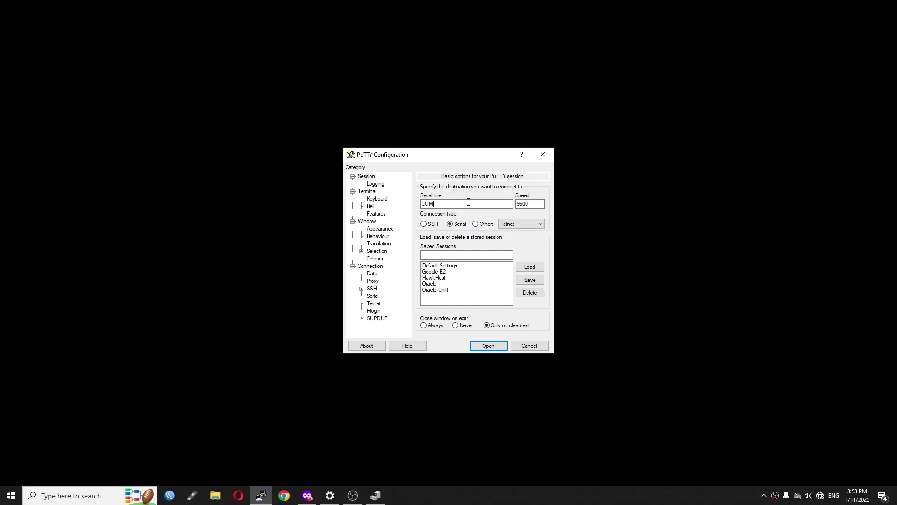
{"action": "type", "text": "5"}
{"action": "key", "text": "Tab"}
{"action": "key", "text": "BackSpace"}
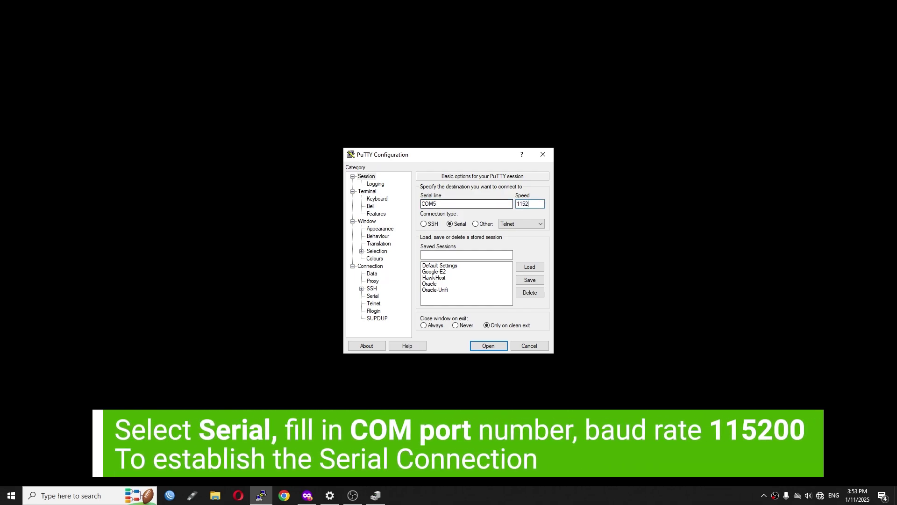
{"action": "key", "text": "Return"}
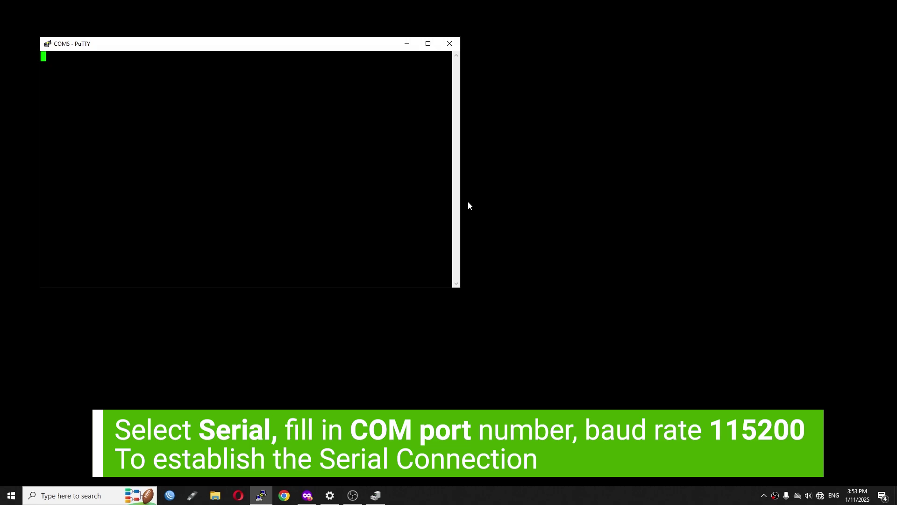
Move the PuTTY terminal aside while the OpenWrt boot log finishes
{"action": "left_click_drag", "start_coordinate": [247, 43], "coordinate": [462, 103]}
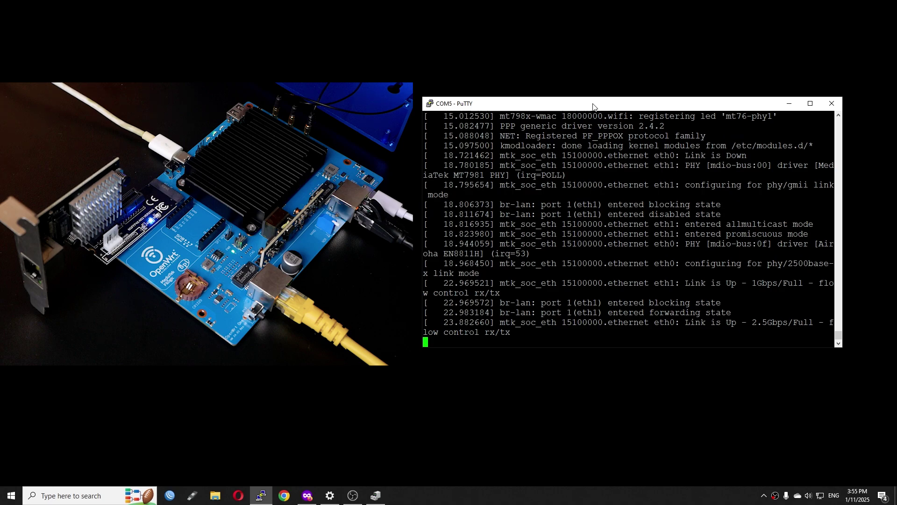
Run dmesg | grep pcie to list PCIe kernel messages, then try lspci, which is not found
{"action": "key", "text": "Return"}
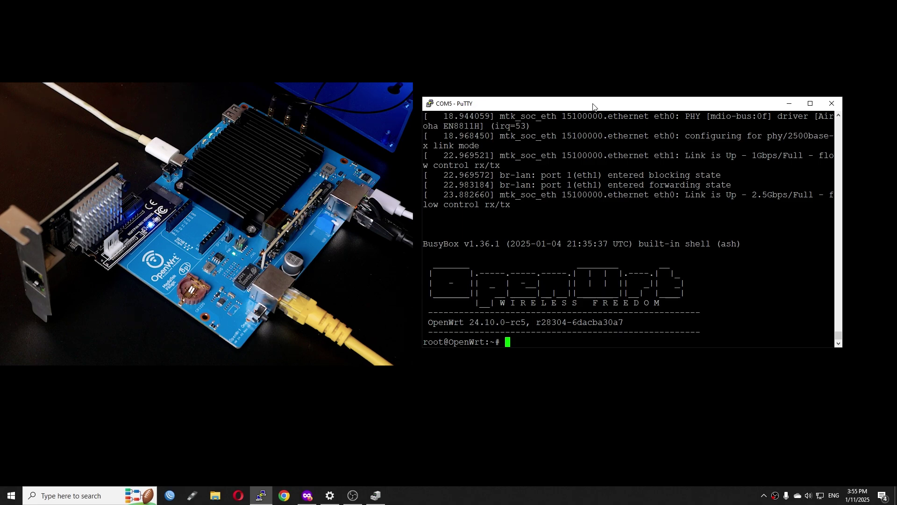
{"action": "type", "text": "dmesg | grep pcie"}
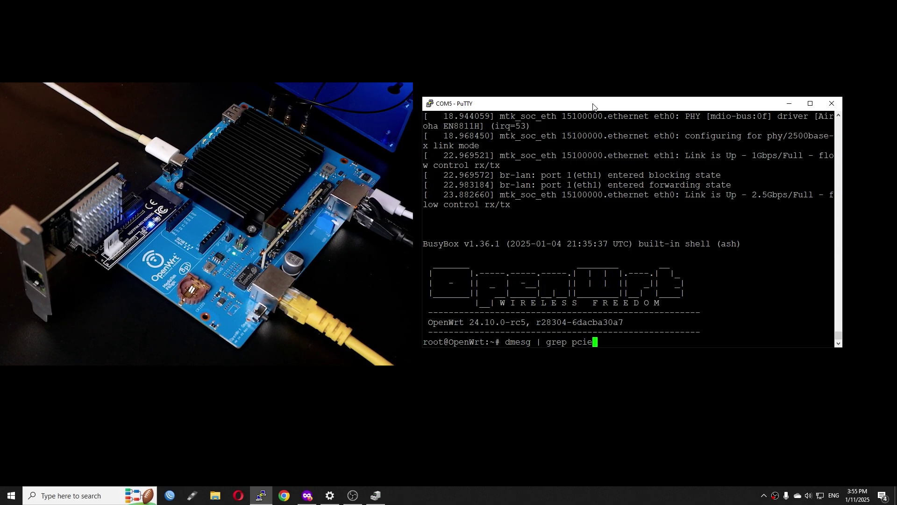
{"action": "key", "text": "Return"}
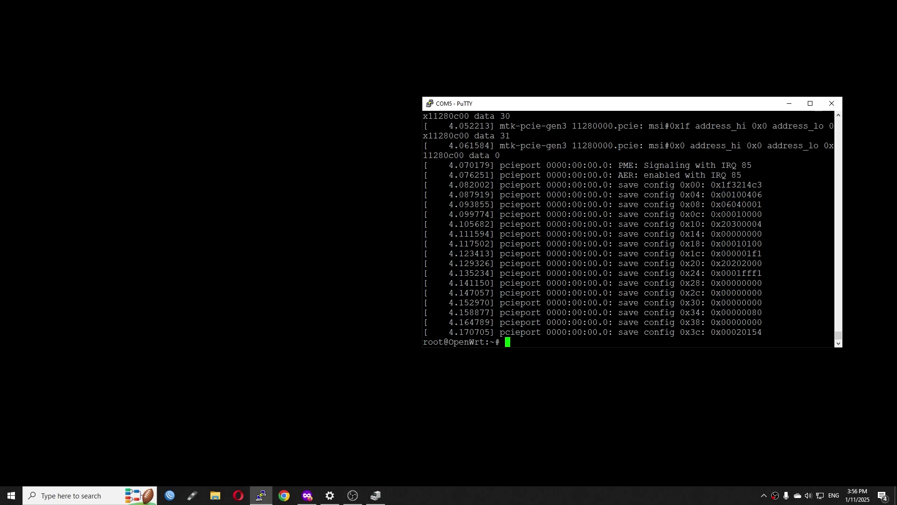
{"action": "type", "text": "lspci"}
{"action": "key", "text": "Return"}
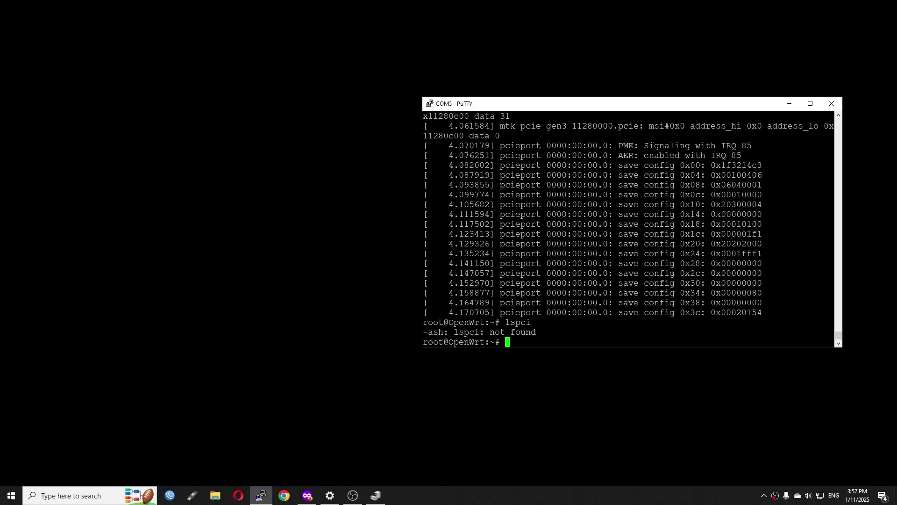
Clear the screen, run opkg update, then install pciutils with opkg
{"action": "key", "text": "ctrl+l"}
{"action": "type", "text": "opkg "}
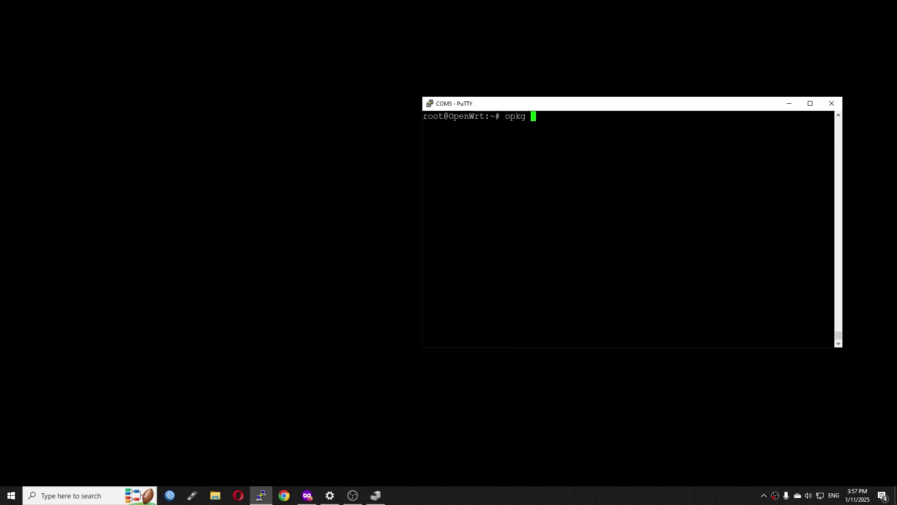
{"action": "type", "text": "update"}
{"action": "key", "text": "Return"}
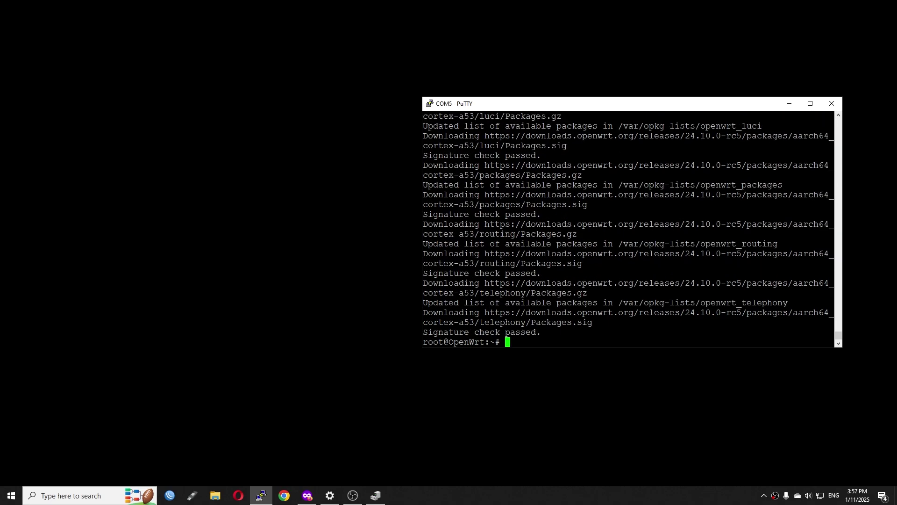
{"action": "type", "text": "opkg install pciutils"}
{"action": "key", "text": "Return"}
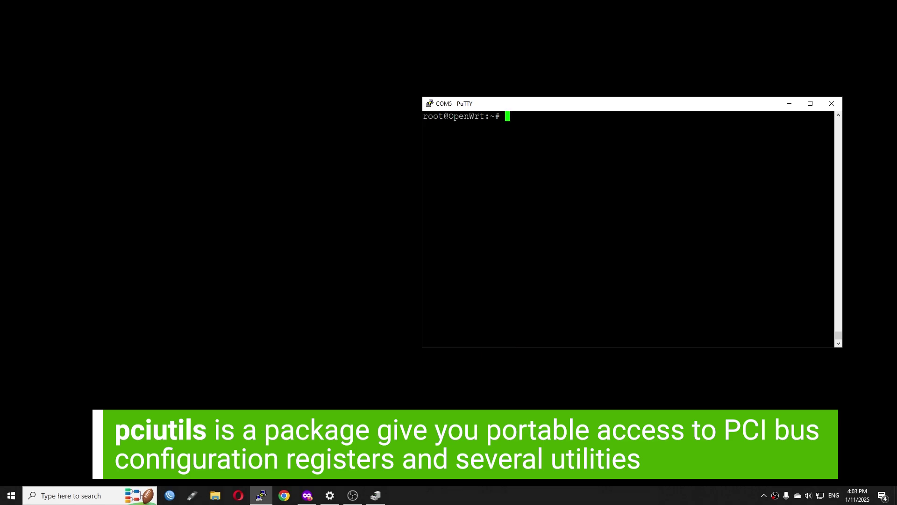
Run lspci and lspci -v, then highlight the Intel I225-V controller name
{"action": "type", "text": "ls"}
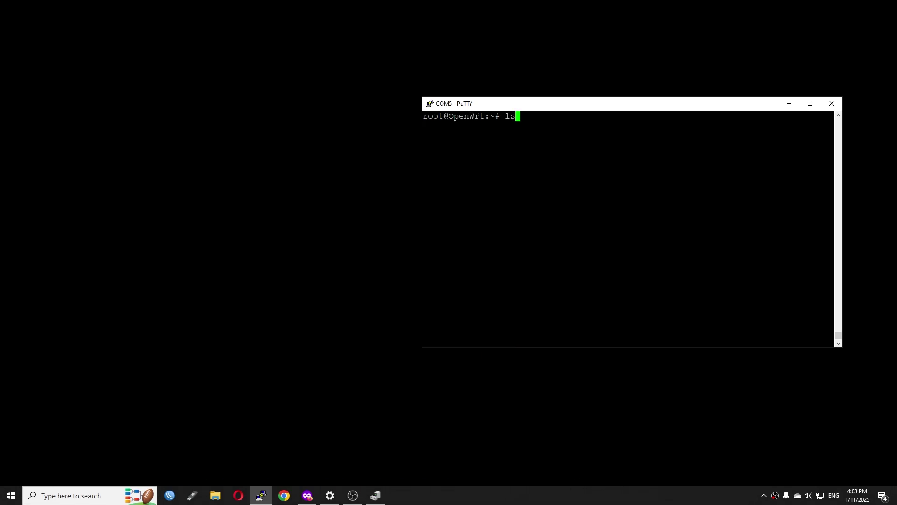
{"action": "type", "text": "pci"}
{"action": "key", "text": "Return"}
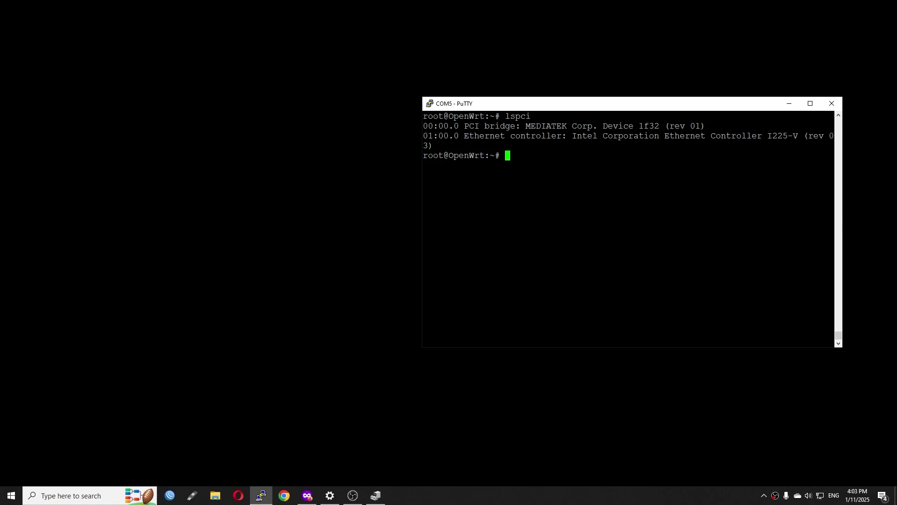
{"action": "key", "text": "Up"}
{"action": "type", "text": "-v"}
{"action": "key", "text": "Return"}
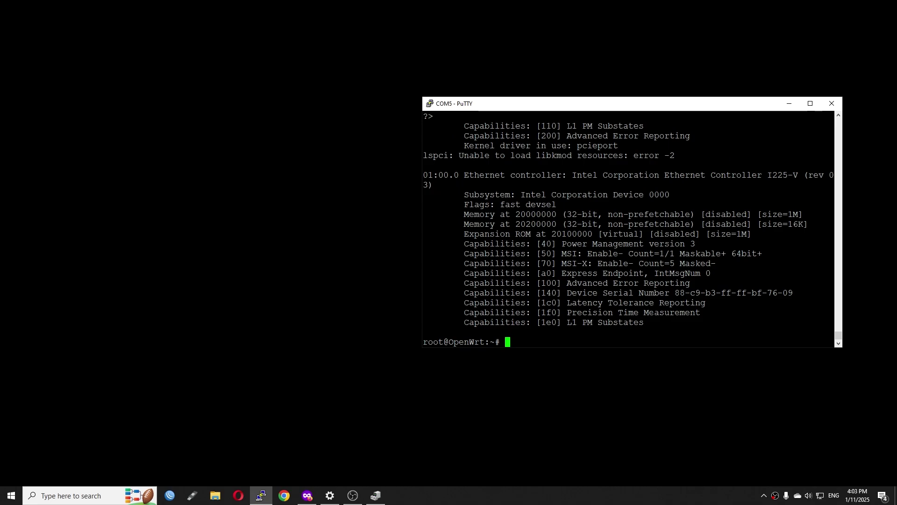
{"action": "left_click_drag", "start_coordinate": [767, 175], "coordinate": [796, 175]}
Run opkg update && opkg install kmod-igc and highlight the PHC added log line
{"action": "type", "text": "opkg u"}
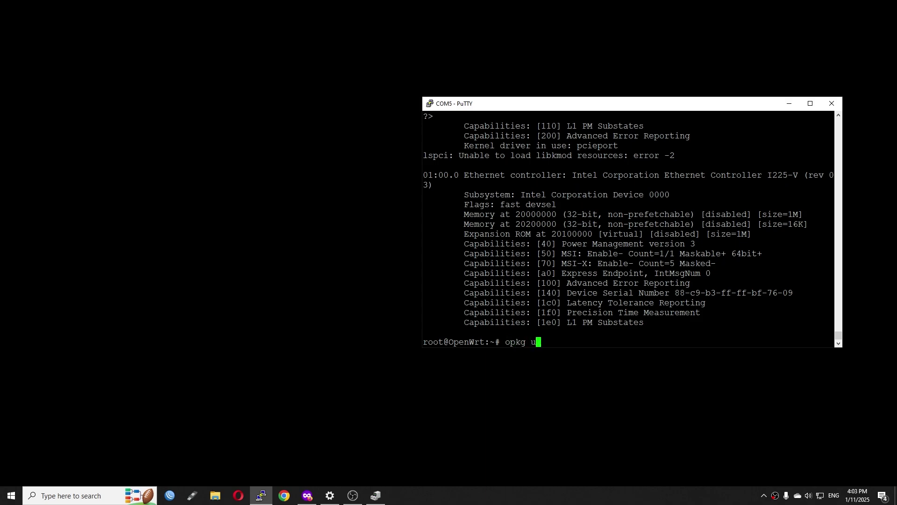
{"action": "type", "text": "pdate && opkg i"}
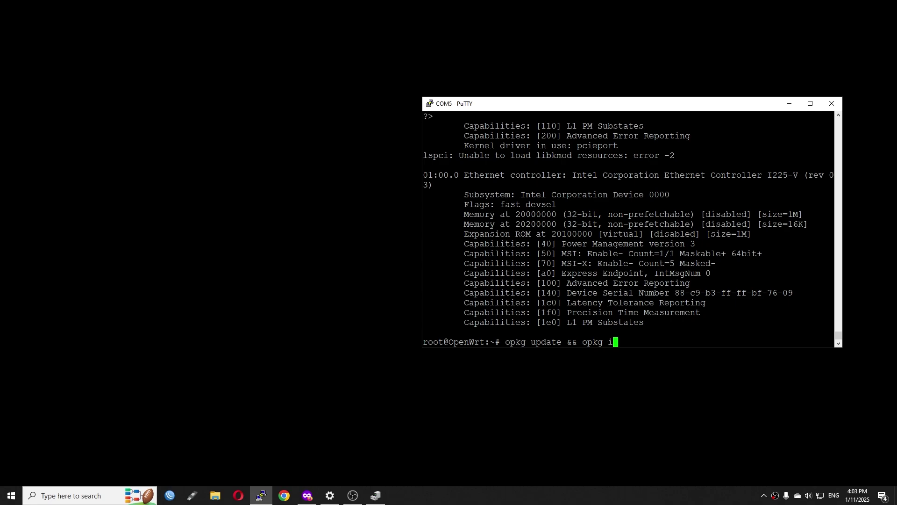
{"action": "type", "text": "nstall kmod-igc"}
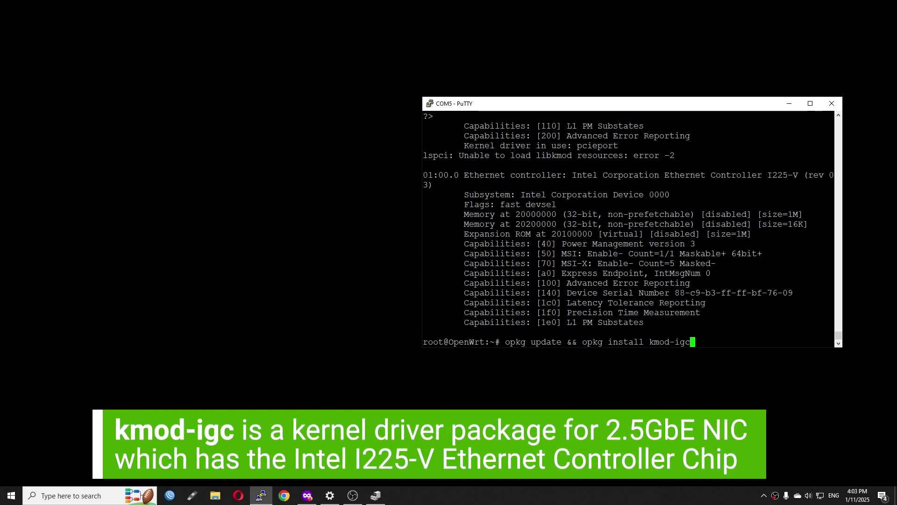
{"action": "key", "text": "Return"}
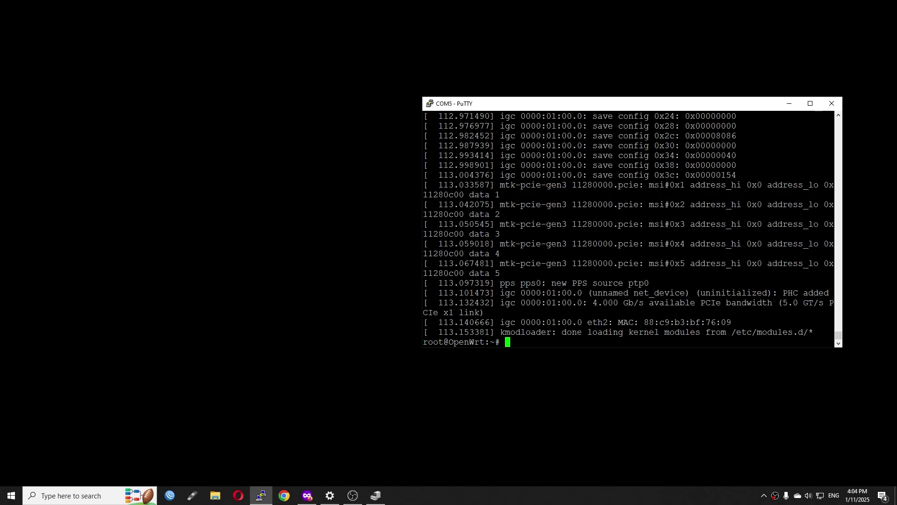
{"action": "triple_click", "coordinate": [507, 293]}
{"action": "left_click", "coordinate": [507, 292]}
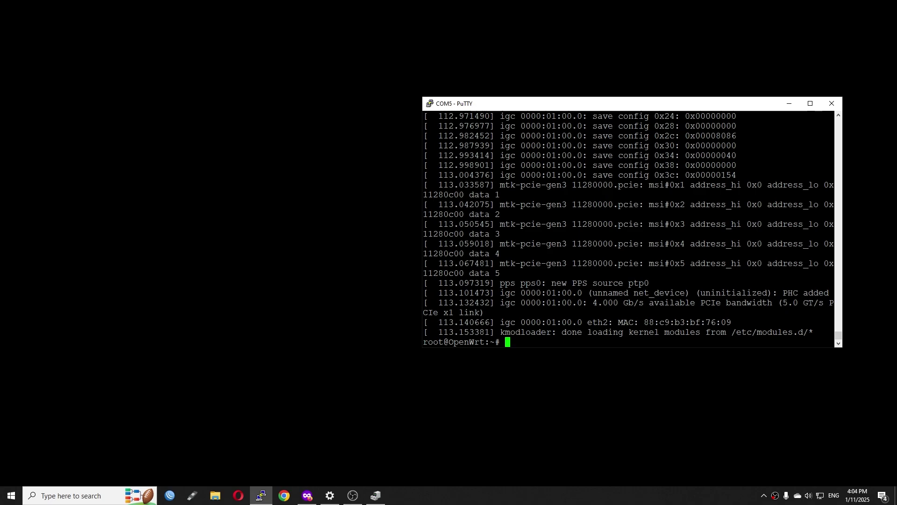
Re-run lspci -v and highlight the line showing the igc kernel driver in use
{"action": "type", "text": "lspci -v"}
{"action": "key", "text": "Return"}
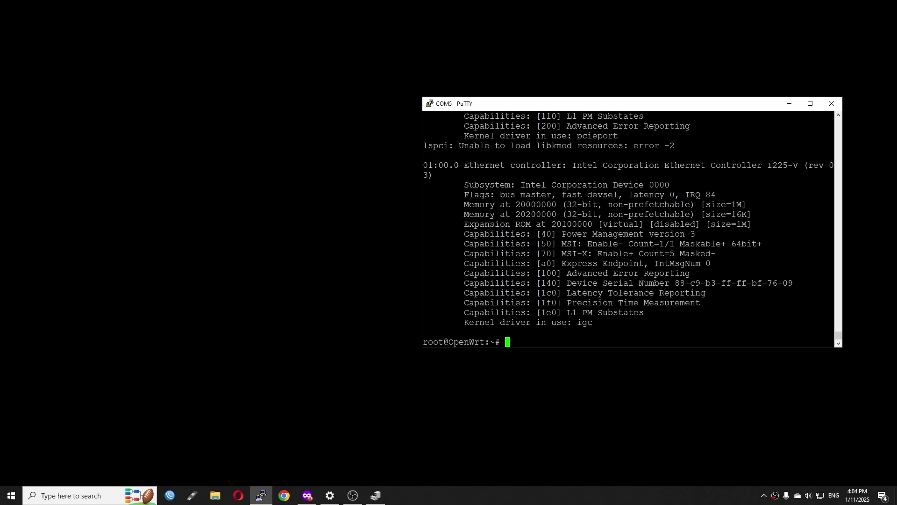
{"action": "left_click_drag", "start_coordinate": [458, 322], "coordinate": [835, 322]}
{"action": "left_click", "coordinate": [834, 322]}
Run ip link to spot eth2 as DOWN, then ifconfig for br-lan and eth0 details
{"action": "type", "text": "ip link"}
{"action": "key", "text": "Return"}
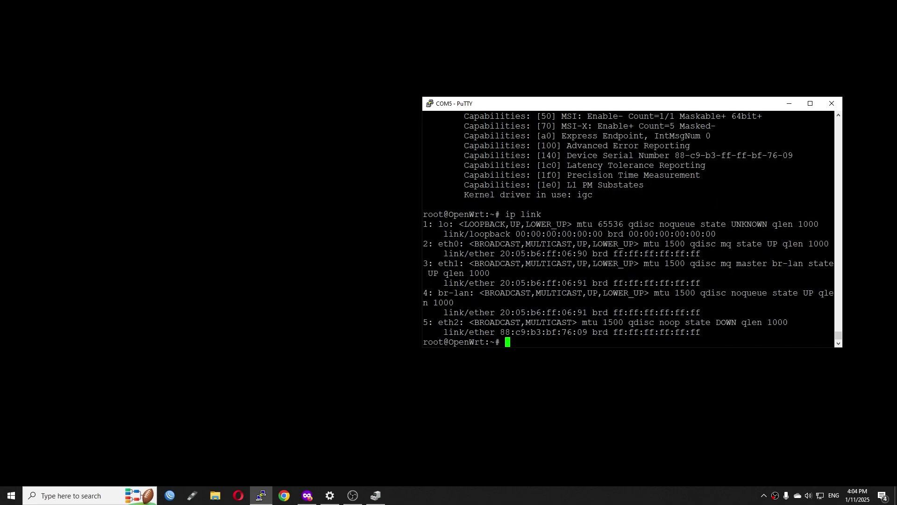
{"action": "left_click_drag", "start_coordinate": [434, 322], "coordinate": [475, 322]}
{"action": "left_click", "coordinate": [474, 322]}
{"action": "type", "text": "ifconfig"}
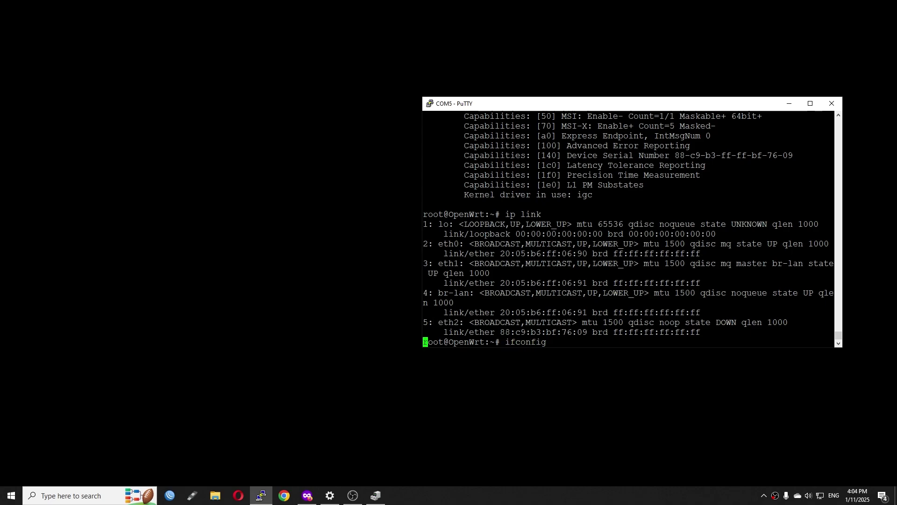
{"action": "key", "text": "Return"}
{"action": "scroll", "coordinate": [628, 229], "scroll_direction": "up", "scroll_amount": 8}
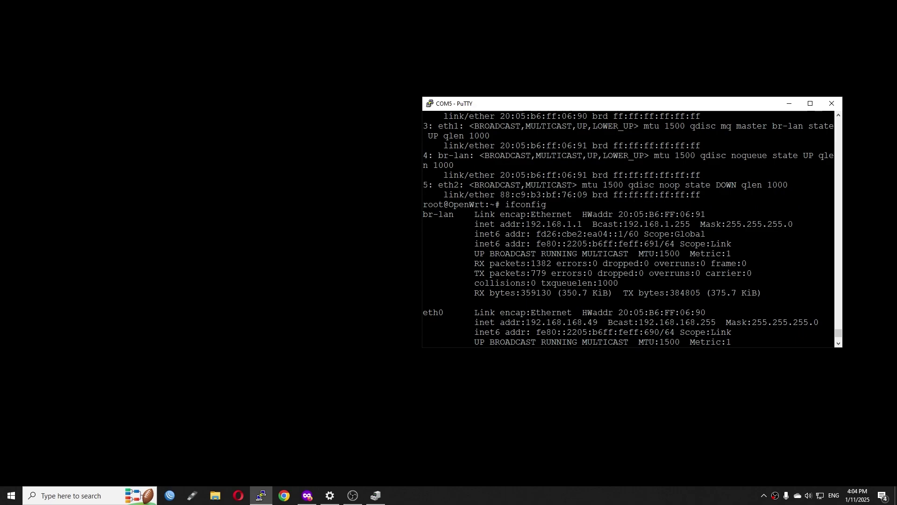
Log into LuCI at 192.168.1.1 as root with the saved password and open Network > Interfaces
{"action": "key", "text": "alt+Tab"}
{"action": "type", "text": "192.1"}
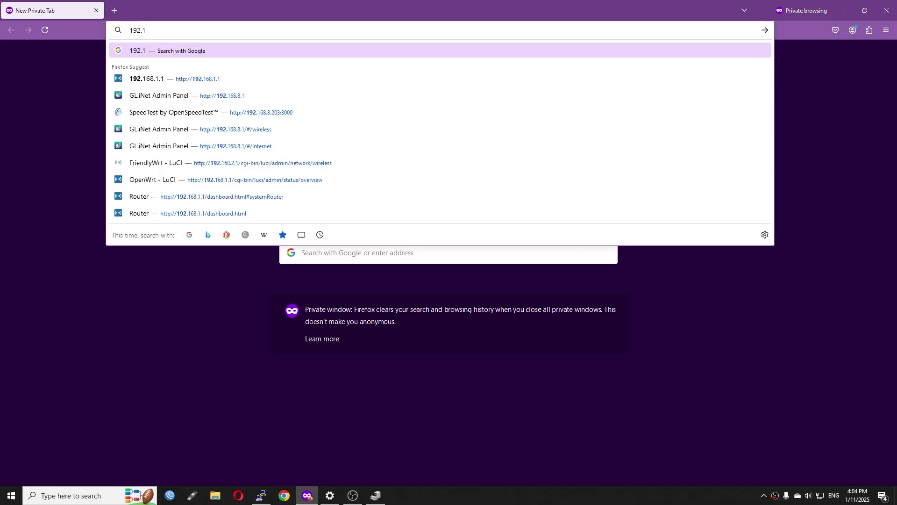
{"action": "type", "text": "68.1.1"}
{"action": "key", "text": "Return"}
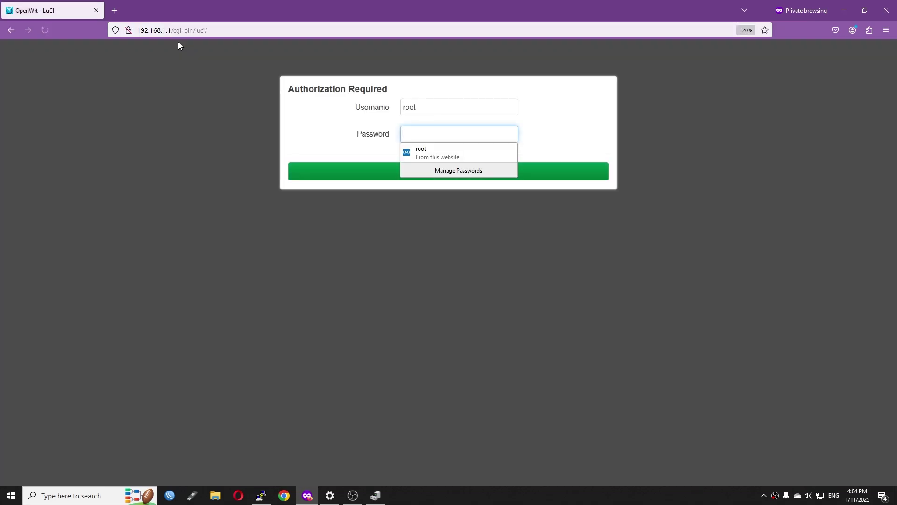
{"action": "key", "text": "Return"}
{"action": "left_click", "coordinate": [415, 127]}
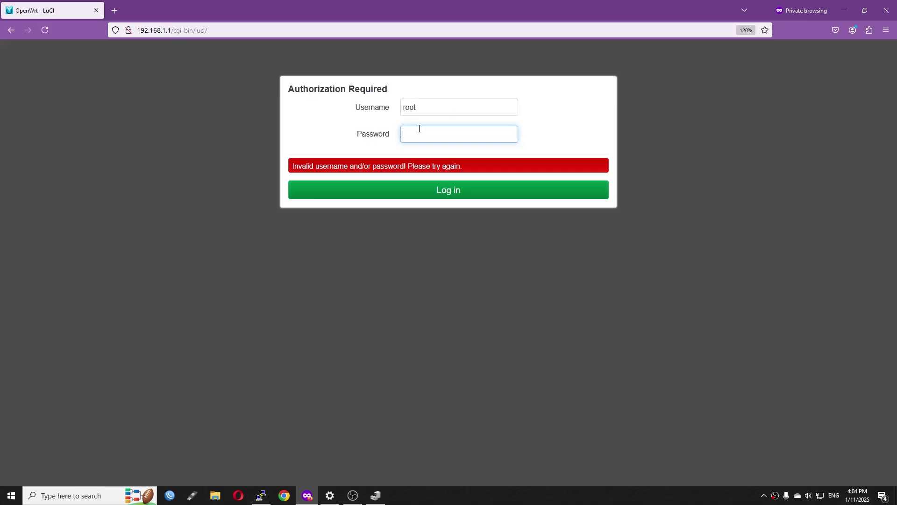
{"action": "key", "text": "Return"}
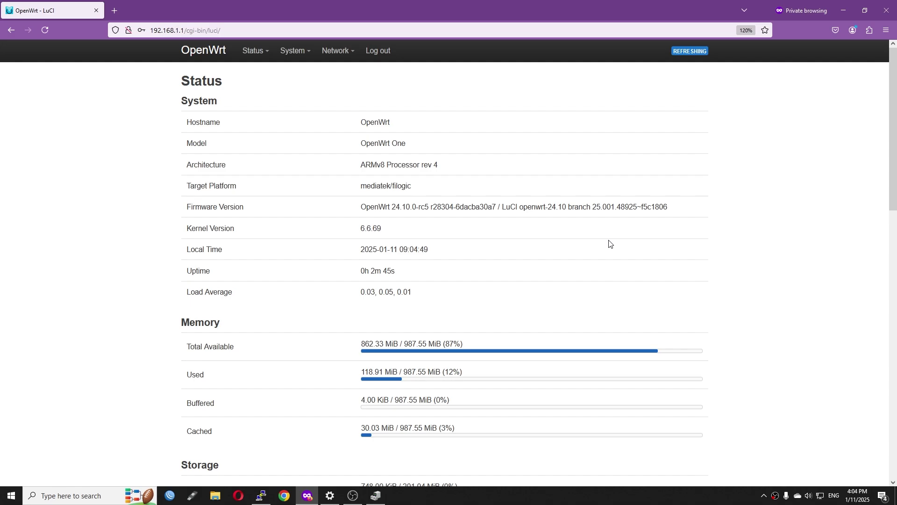
{"action": "mouse_move", "coordinate": [338, 51]}
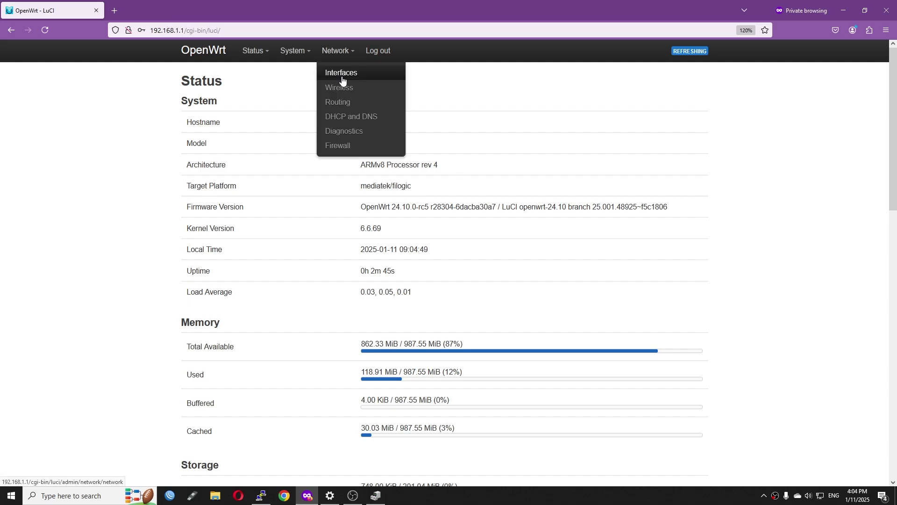
{"action": "left_click", "coordinate": [341, 74]}
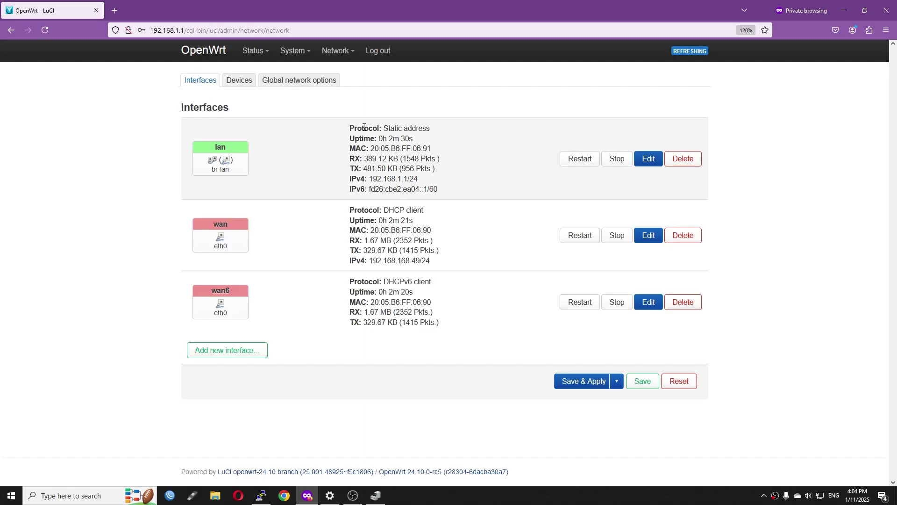
Add eth2 to the br-lan bridge ports under Devices, then save and apply the change
{"action": "left_click", "coordinate": [239, 84]}
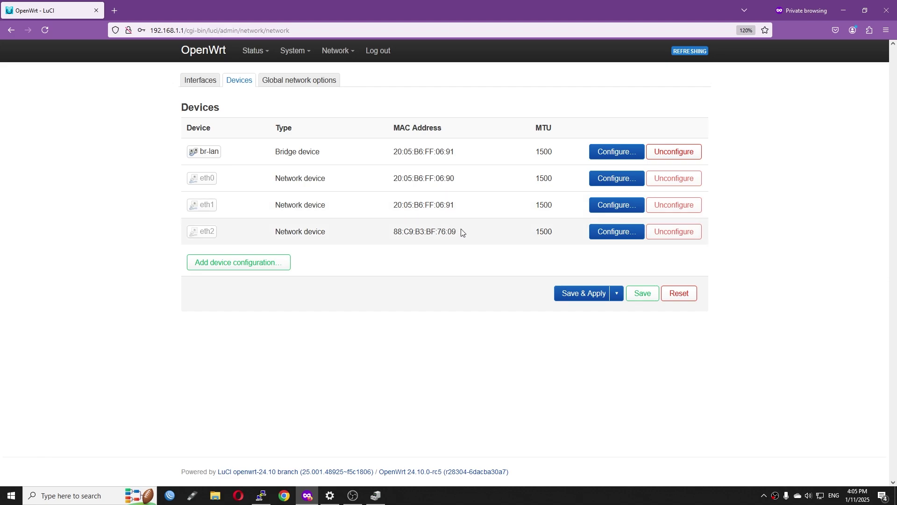
{"action": "left_click_drag", "start_coordinate": [464, 234], "coordinate": [395, 244]}
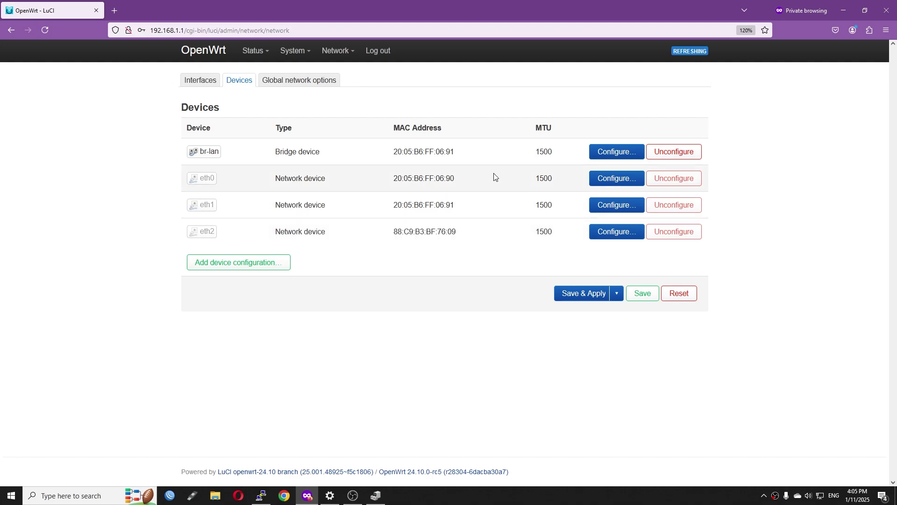
{"action": "left_click", "coordinate": [614, 154]}
{"action": "left_click", "coordinate": [407, 186]}
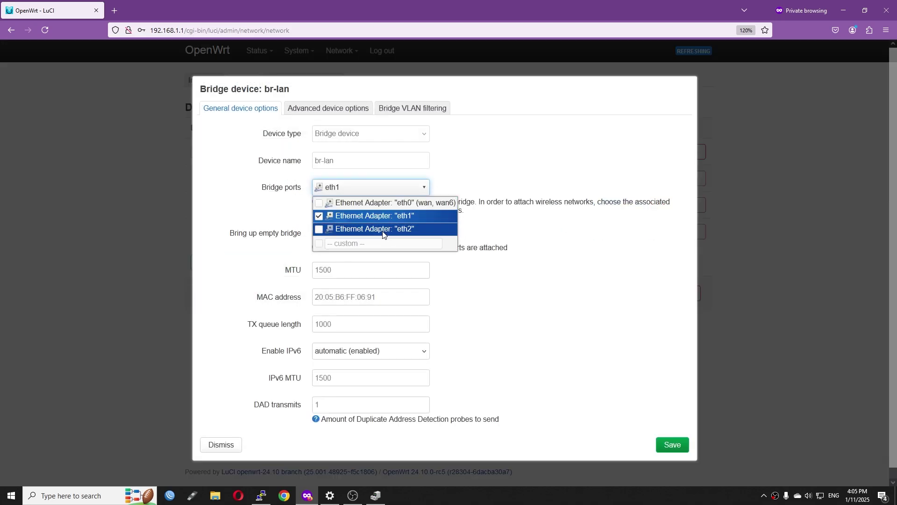
{"action": "left_click", "coordinate": [384, 229]}
{"action": "left_click", "coordinate": [671, 443]}
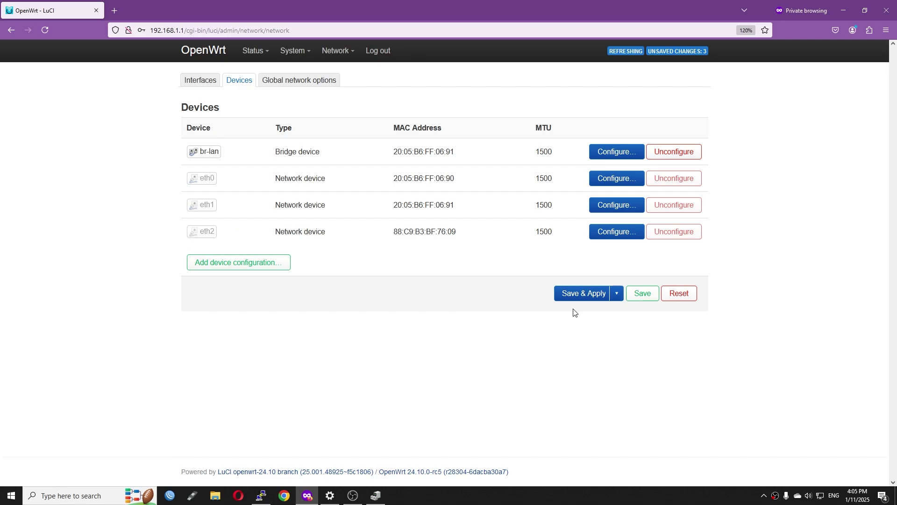
{"action": "left_click", "coordinate": [566, 296]}
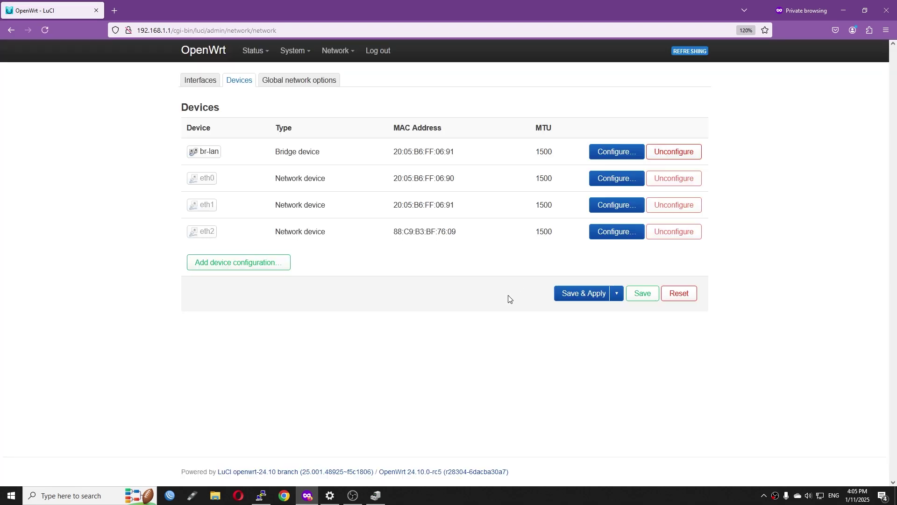
{"action": "left_click", "coordinate": [200, 82]}
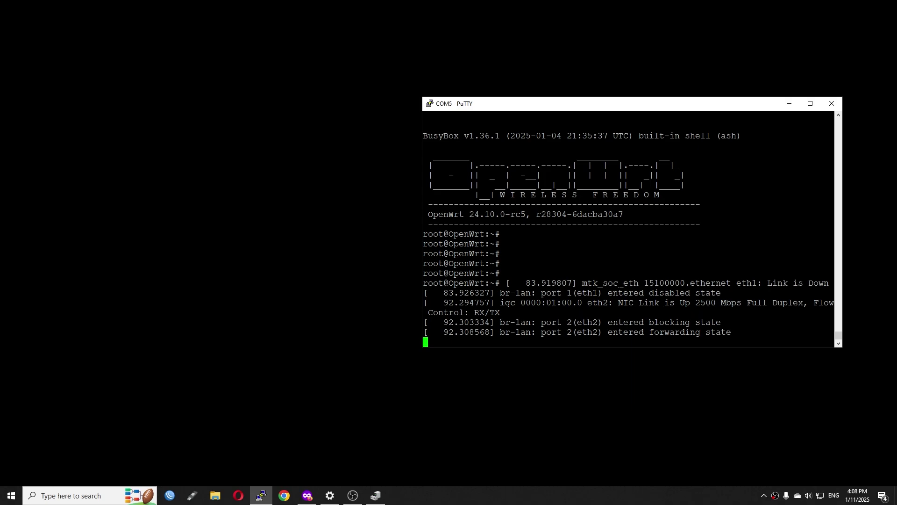
Point out the eth2 2500 Mbps link-up message, then clear the router console to a fresh prompt
{"action": "left_click_drag", "start_coordinate": [501, 303], "coordinate": [803, 303]}
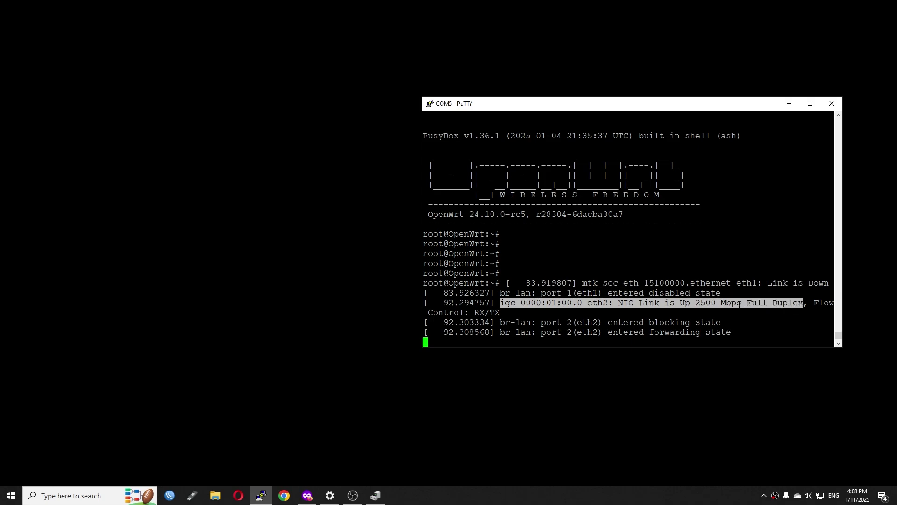
{"action": "left_click", "coordinate": [723, 302]}
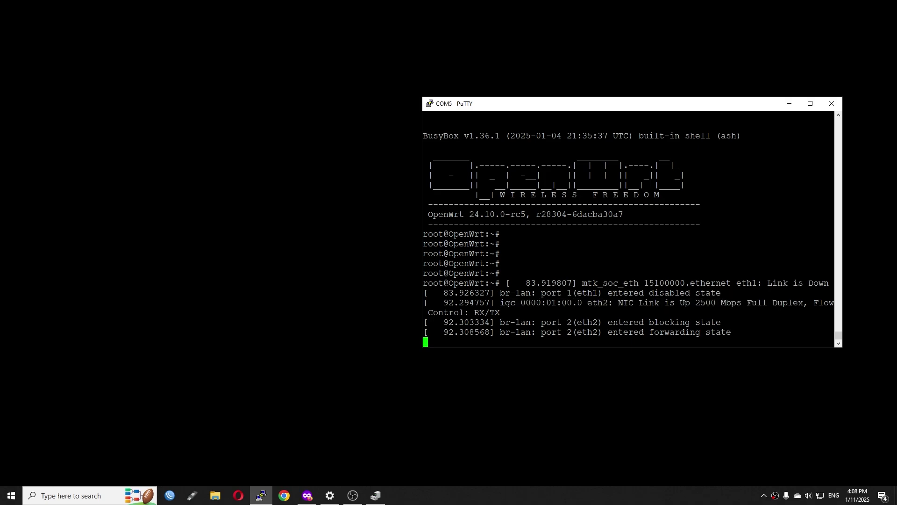
{"action": "key", "text": "Return"}
{"action": "key", "text": "ctrl+l"}
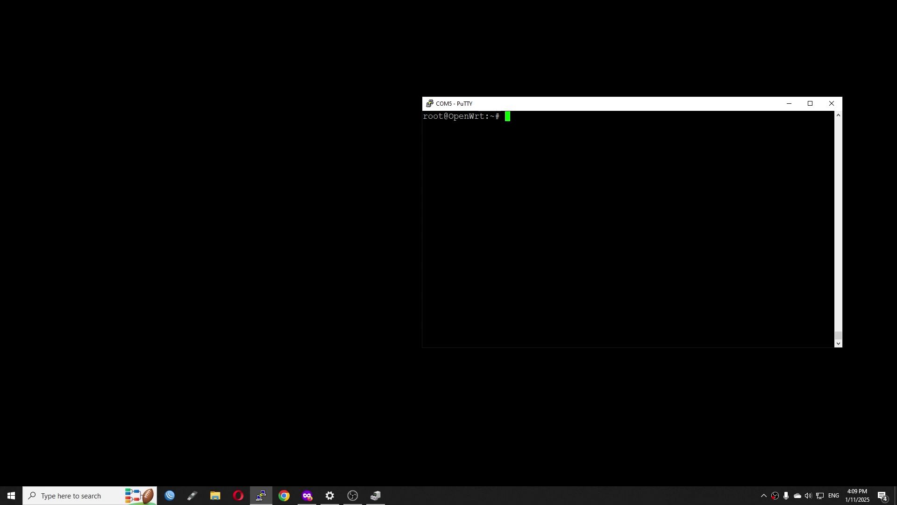
Start an iperf3 -s server on the router and bring up a Windows Command Prompt
{"action": "type", "text": "iperf3 -s"}
{"action": "key", "text": "Return"}
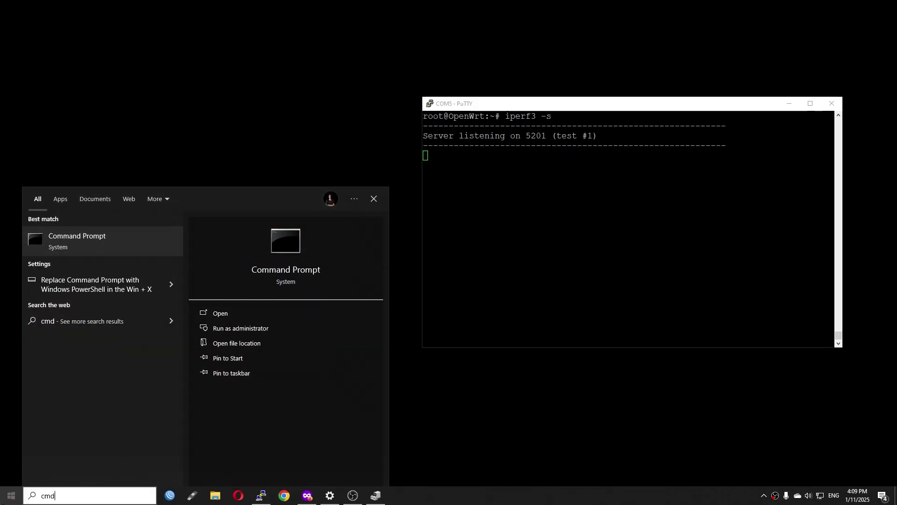
{"action": "key", "text": "Return"}
Change the Command Prompt directory to C:\iperf-3.1.3-win64
{"action": "type", "text": "cd C:\\"}
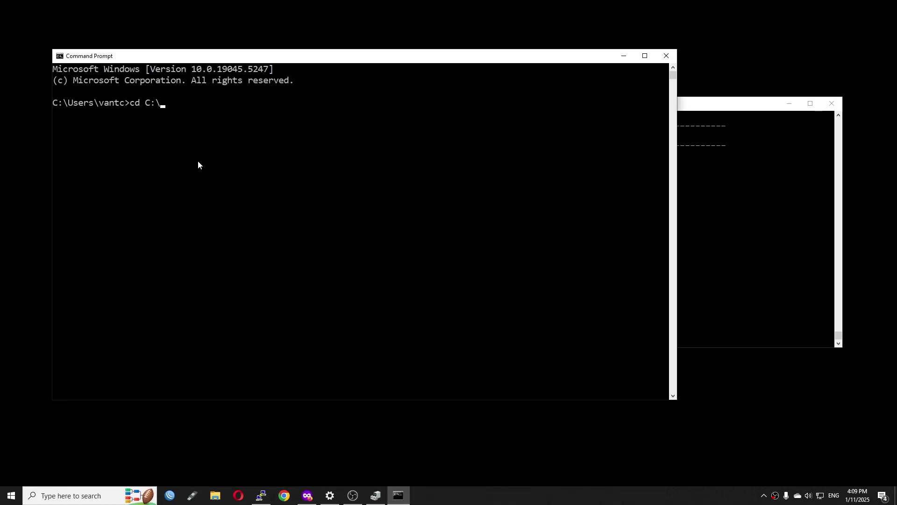
{"action": "key", "text": "Tab"}
{"action": "key", "text": "BackSpace"}
{"action": "key", "text": "BackSpace"}
{"action": "key", "text": "BackSpace"}
{"action": "key", "text": "BackSpace"}
{"action": "key", "text": "BackSpace"}
{"action": "key", "text": "BackSpace"}
{"action": "key", "text": "BackSpace"}
{"action": "key", "text": "BackSpace"}
{"action": "key", "text": "BackSpace"}
{"action": "key", "text": "BackSpace"}
{"action": "key", "text": "BackSpace"}
{"action": "key", "text": "BackSpace"}
{"action": "type", "text": "i"}
{"action": "key", "text": "Tab"}
{"action": "key", "text": "Return"}
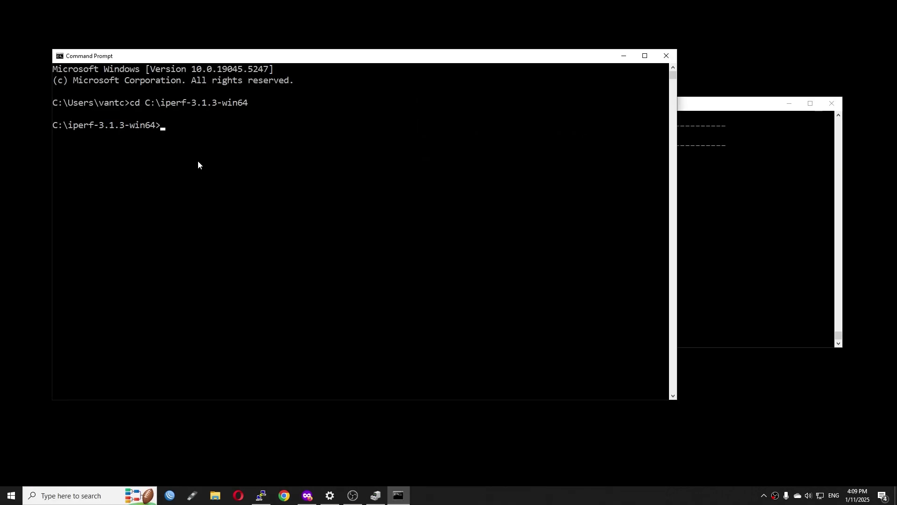
Run iperf3.exe -c 192.168.1.1 -P4 (about 2.36 Gbits/sec), then repeat it in reverse with -R
{"action": "type", "text": "i"}
{"action": "key", "text": "Tab"}
{"action": "type", "text": "-c 192.16"}
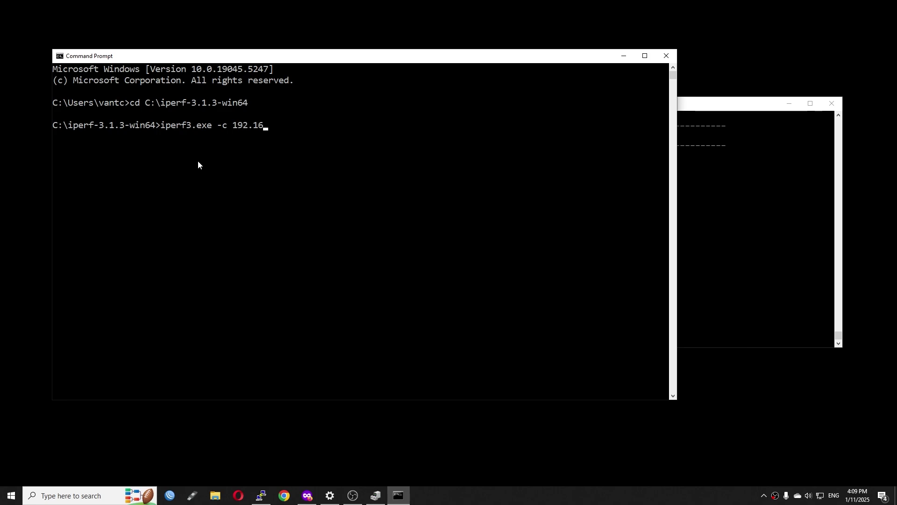
{"action": "type", "text": "8.1.1 -P4"}
{"action": "key", "text": "Return"}
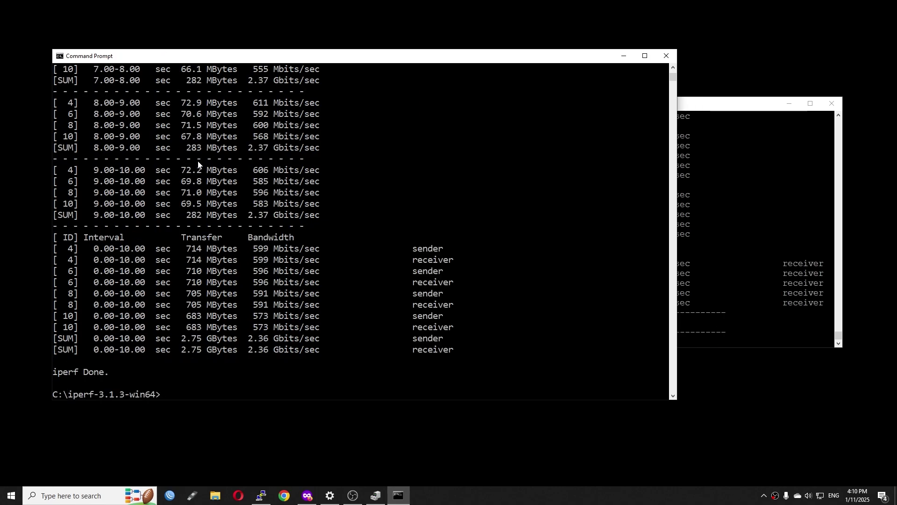
{"action": "key", "text": "Up"}
{"action": "type", "text": "-R"}
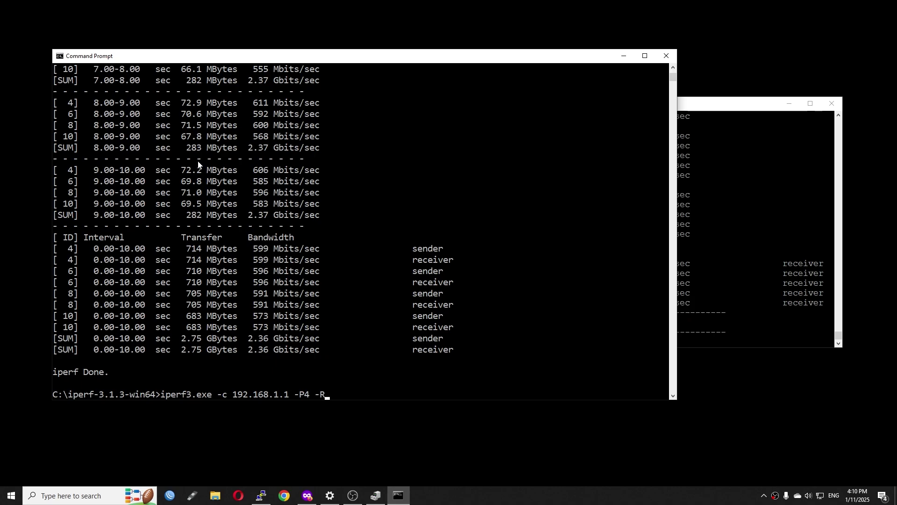
{"action": "key", "text": "Return"}
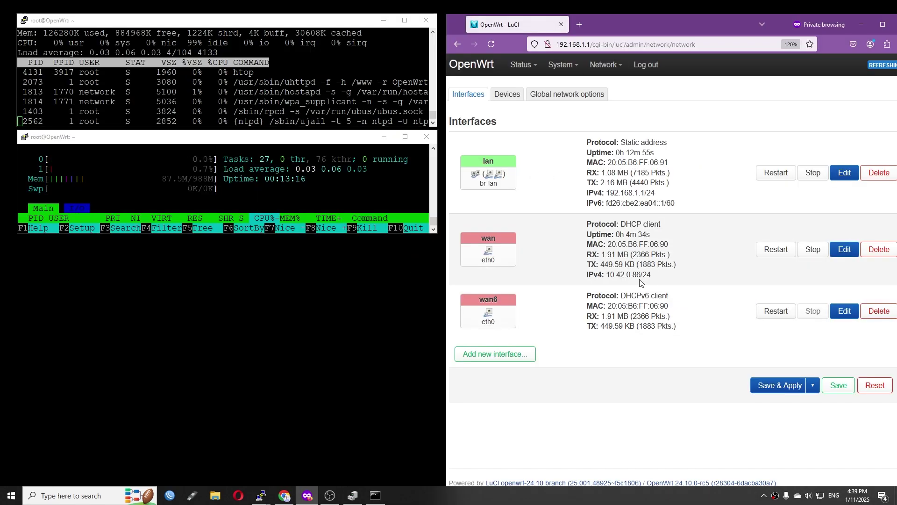
Note the wan's 10.42.0.86 address, then run OpenSpeedTest at 10.42.0.1:3000: 1335.9 down, 962.1 up Mbps
{"action": "left_click_drag", "start_coordinate": [629, 275], "coordinate": [646, 276]}
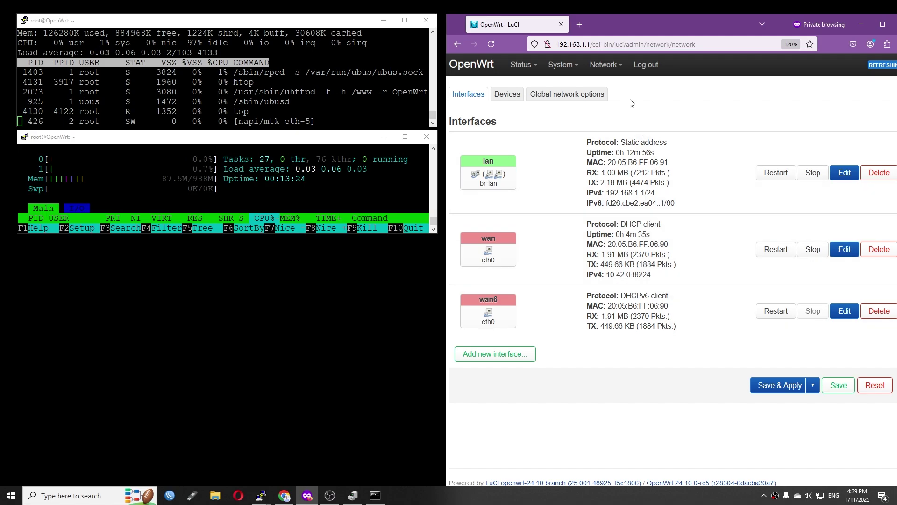
{"action": "left_click", "coordinate": [580, 25]}
{"action": "type", "text": "10."}
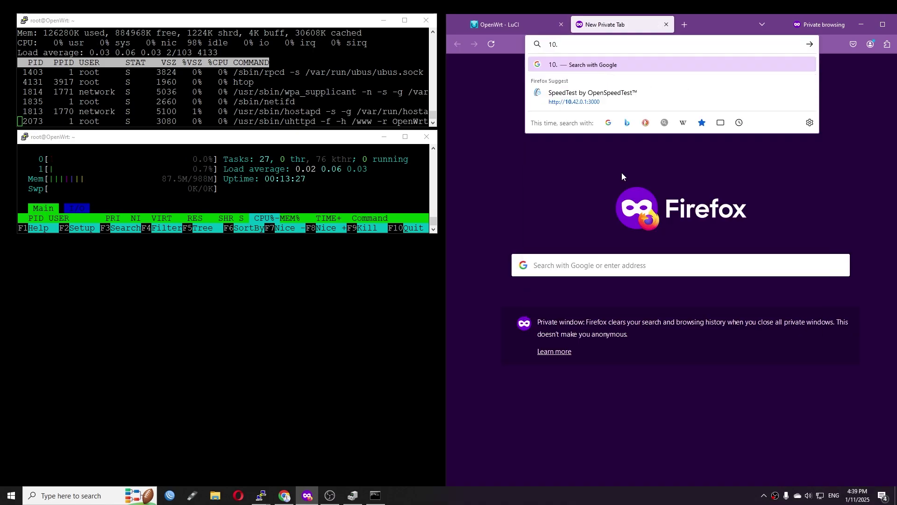
{"action": "type", "text": "42.0.1"}
{"action": "key", "text": "Return"}
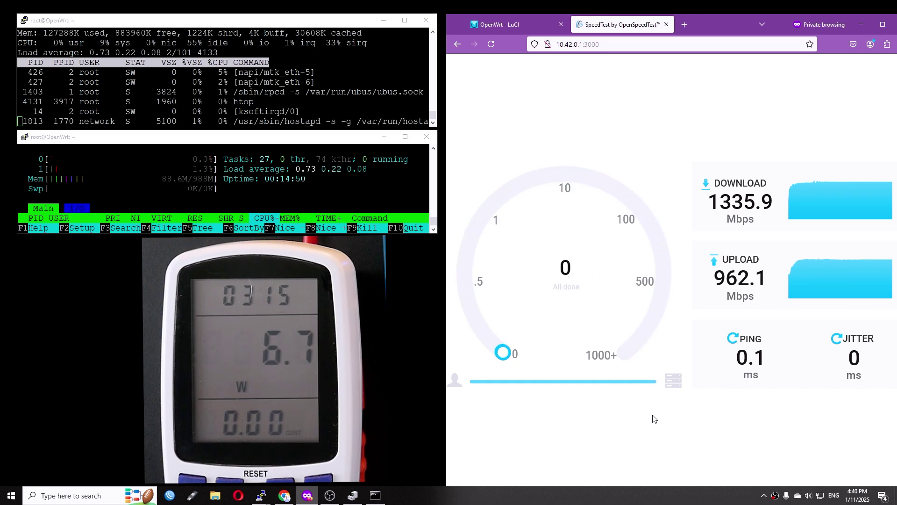
{"action": "left_click", "coordinate": [867, 30]}
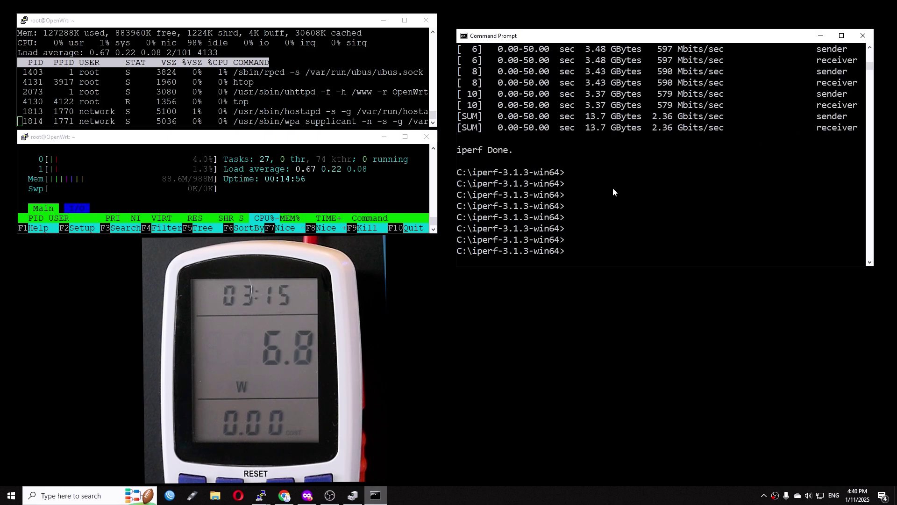
Run four-stream iperf3 to 10.42.0.1 forward (1.19 Gbits/sec) and reverse with -R (1.27 Gbits/sec)
{"action": "key", "text": "Up"}
{"action": "key", "text": "BackSpace"}
{"action": "key", "text": "BackSpace"}
{"action": "key", "text": "BackSpace"}
{"action": "key", "text": "BackSpace"}
{"action": "key", "text": "BackSpace"}
{"action": "key", "text": "BackSpace"}
{"action": "key", "text": "BackSpace"}
{"action": "key", "text": "BackSpace"}
{"action": "key", "text": "BackSpace"}
{"action": "key", "text": "BackSpace"}
{"action": "key", "text": "BackSpace"}
{"action": "key", "text": "BackSpace"}
{"action": "key", "text": "BackSpace"}
{"action": "key", "text": "BackSpace"}
{"action": "key", "text": "BackSpace"}
{"action": "key", "text": "BackSpace"}
{"action": "key", "text": "BackSpace"}
{"action": "key", "text": "BackSpace"}
{"action": "key", "text": "BackSpace"}
{"action": "key", "text": "BackSpace"}
{"action": "key", "text": "BackSpace"}
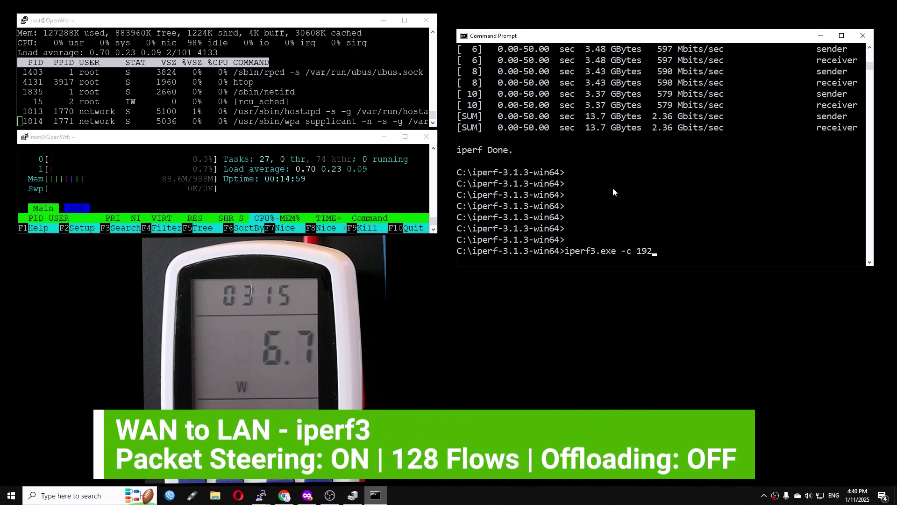
{"action": "type", "text": "10.42."}
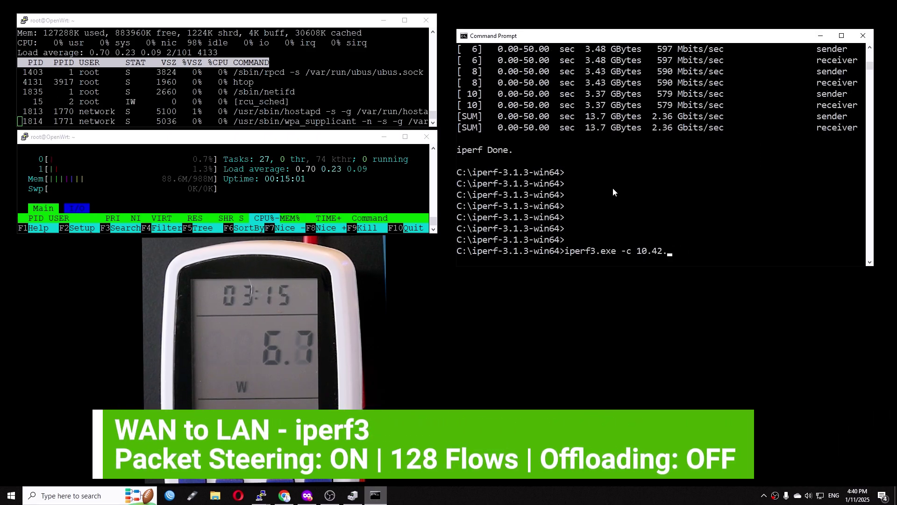
{"action": "type", "text": "0.1 -P4"}
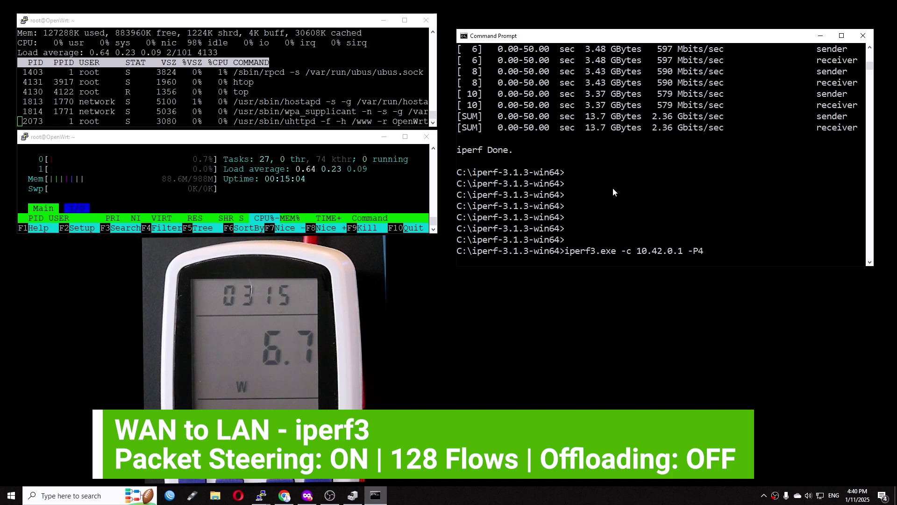
{"action": "key", "text": "Return"}
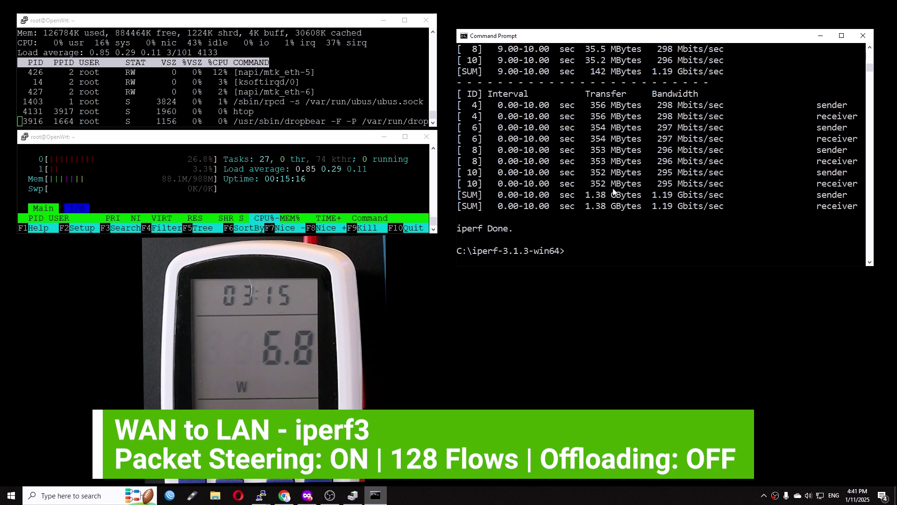
{"action": "type", "text": "iperf3.exe -c 10.42.0.1 -P4 -"}
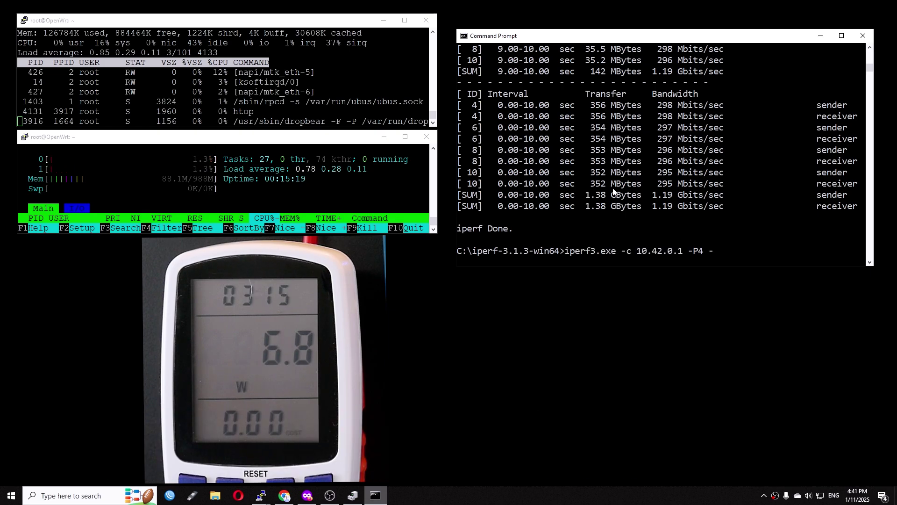
{"action": "type", "text": "R"}
{"action": "key", "text": "Return"}
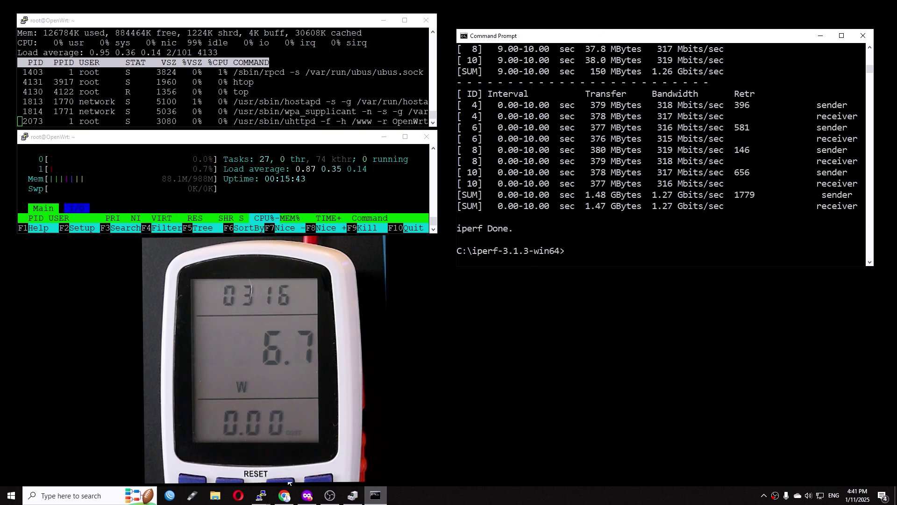
{"action": "left_click", "coordinate": [307, 495]}
Set the LuCI firewall's flow offloading type to Software flow offloading and Save & Apply
{"action": "left_click", "coordinate": [514, 24]}
{"action": "mouse_move", "coordinate": [605, 65]}
{"action": "left_click", "coordinate": [616, 160]}
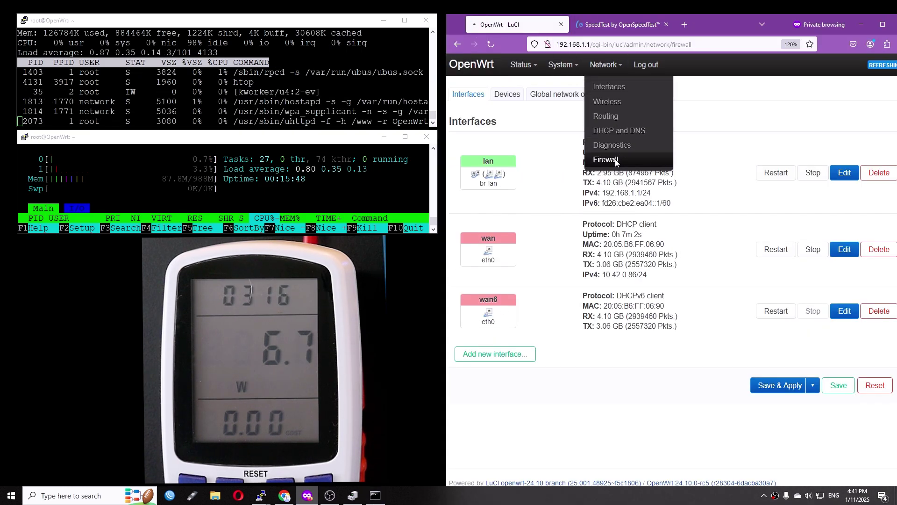
{"action": "left_click", "coordinate": [617, 346]}
{"action": "left_click", "coordinate": [610, 374]}
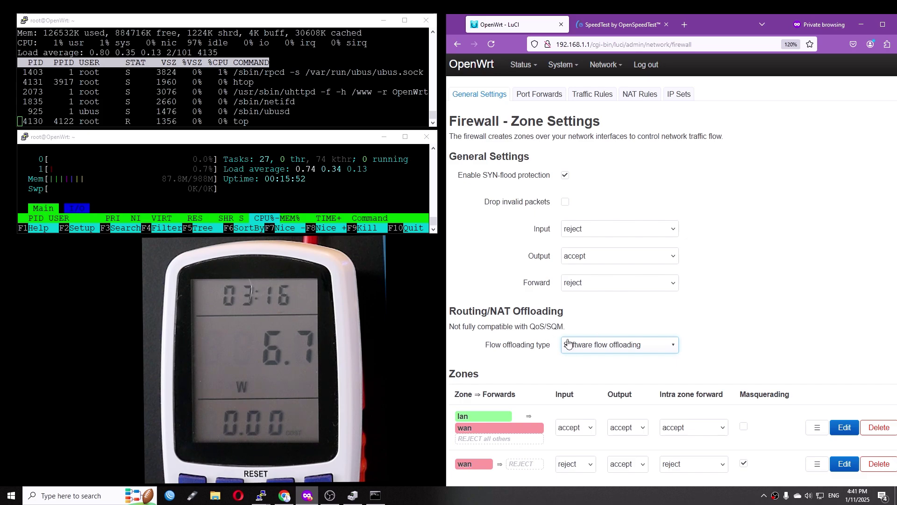
{"action": "scroll", "coordinate": [607, 327], "scroll_direction": "down", "scroll_amount": 2}
{"action": "left_click", "coordinate": [780, 467]}
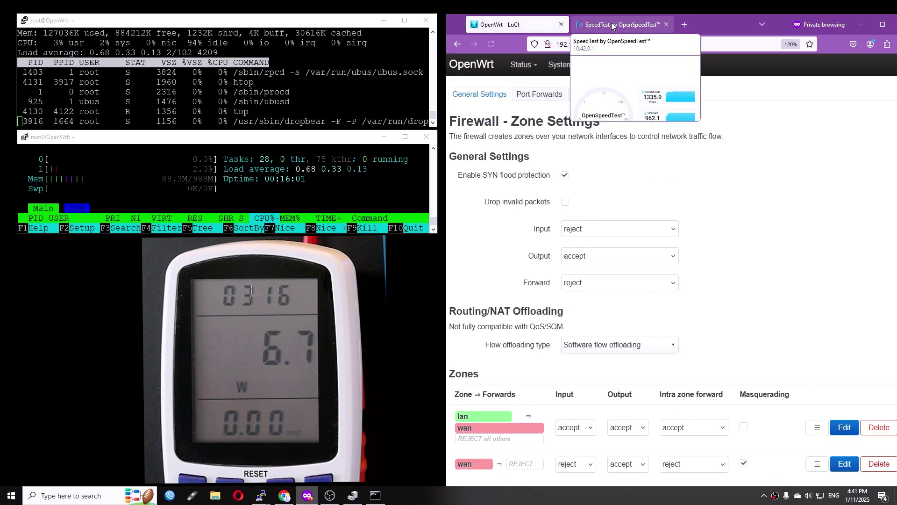
{"action": "left_click", "coordinate": [621, 24]}
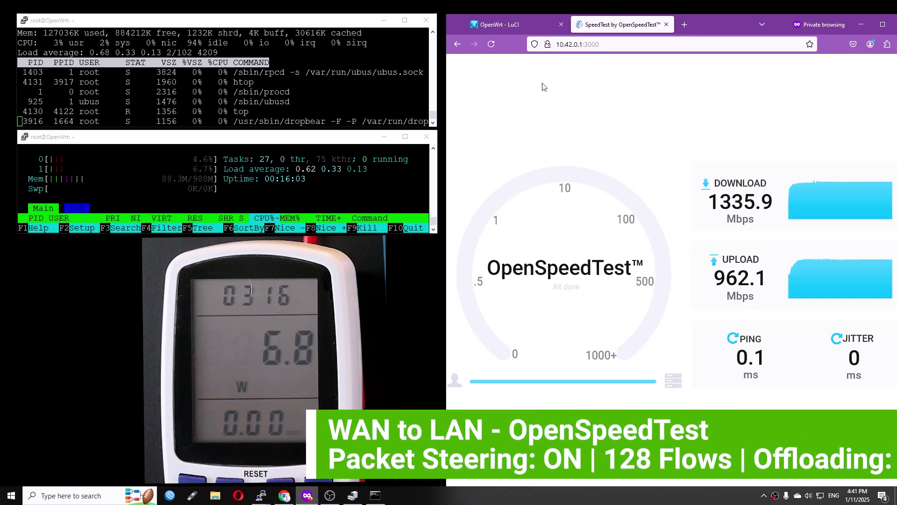
Rerun OpenSpeedTest with software offloading: 1339.3 Mbps download, 1229.4 Mbps upload, 1 ms ping
{"action": "left_click", "coordinate": [492, 45]}
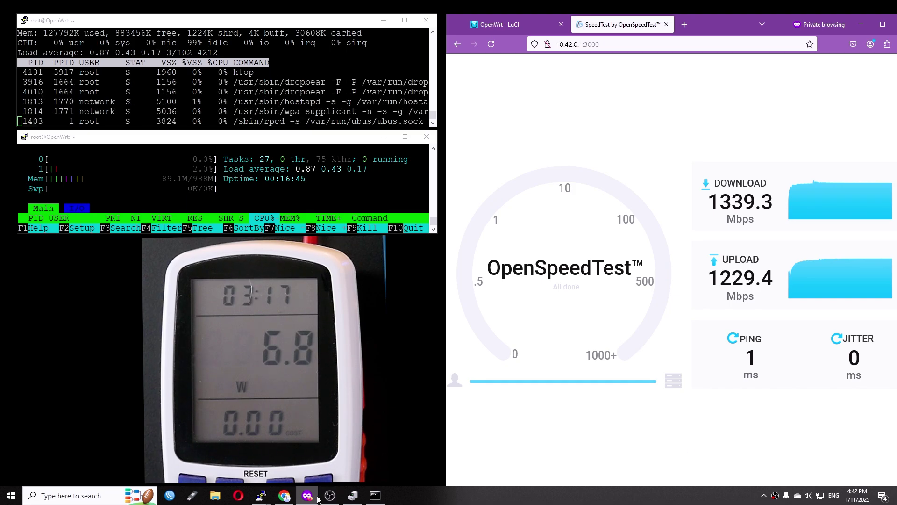
After the 1.35 Gbits/sec forward iperf3 run, rerun the four-stream test in reverse with -R
{"action": "left_click", "coordinate": [376, 496]}
{"action": "left_click", "coordinate": [857, 24]}
{"action": "key", "text": "Up"}
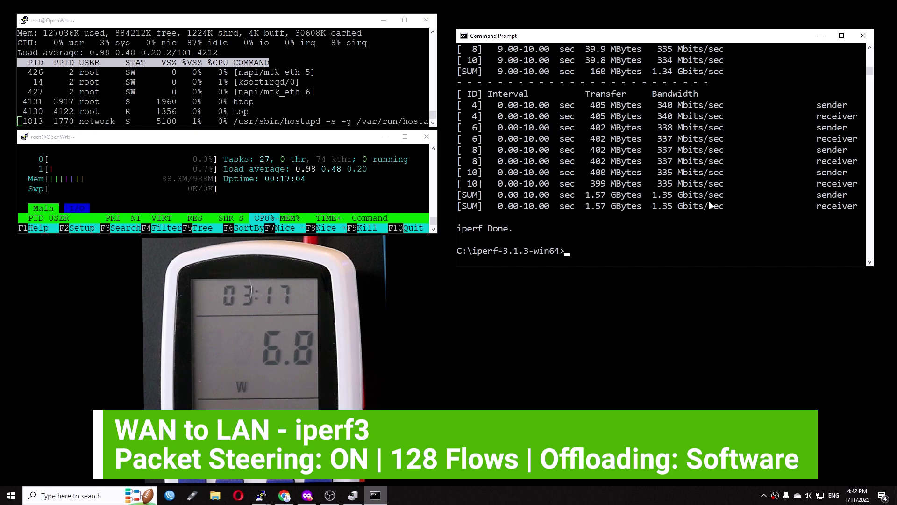
{"action": "type", "text": "R"}
{"action": "key", "text": "Return"}
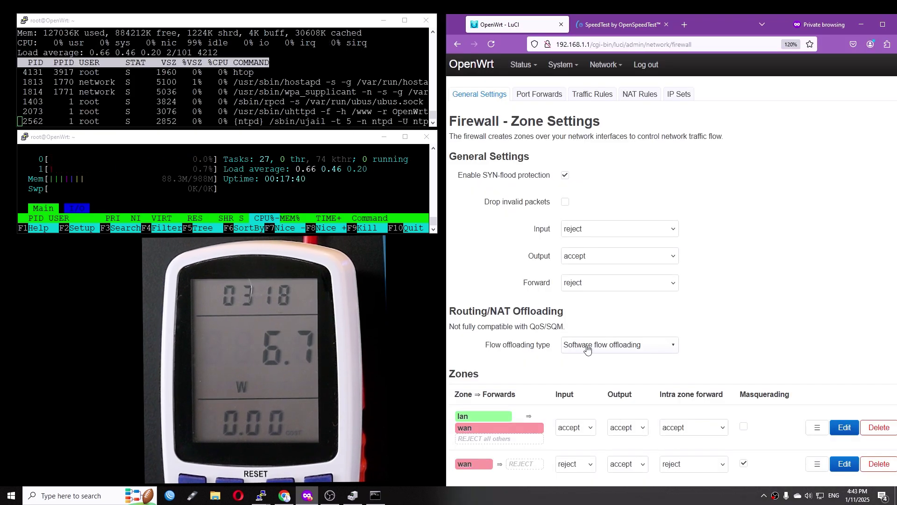
Switch flow offloading to Hardware flow offloading, apply it, and start a new OpenSpeedTest run
{"action": "left_click", "coordinate": [673, 344]}
{"action": "left_click", "coordinate": [607, 421]}
{"action": "scroll", "coordinate": [768, 452], "scroll_direction": "down", "scroll_amount": 2}
{"action": "left_click", "coordinate": [769, 441]}
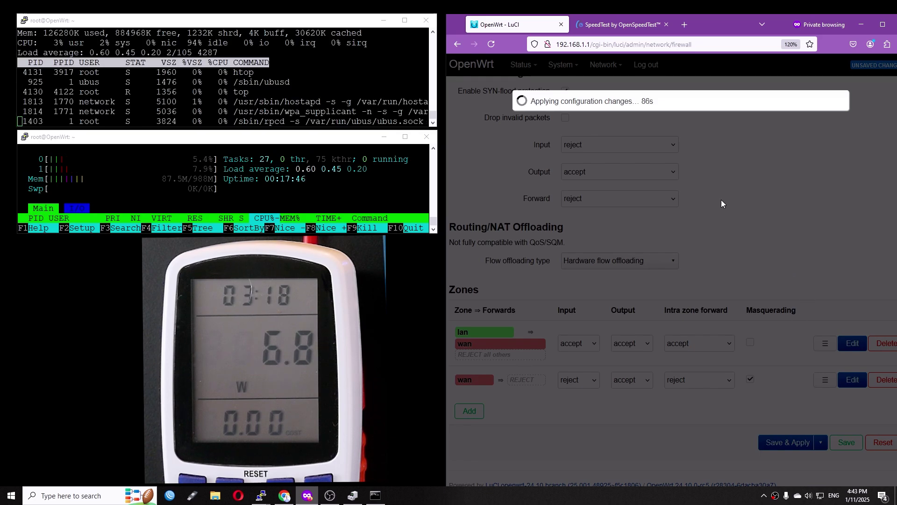
{"action": "key", "text": "ctrl+Tab"}
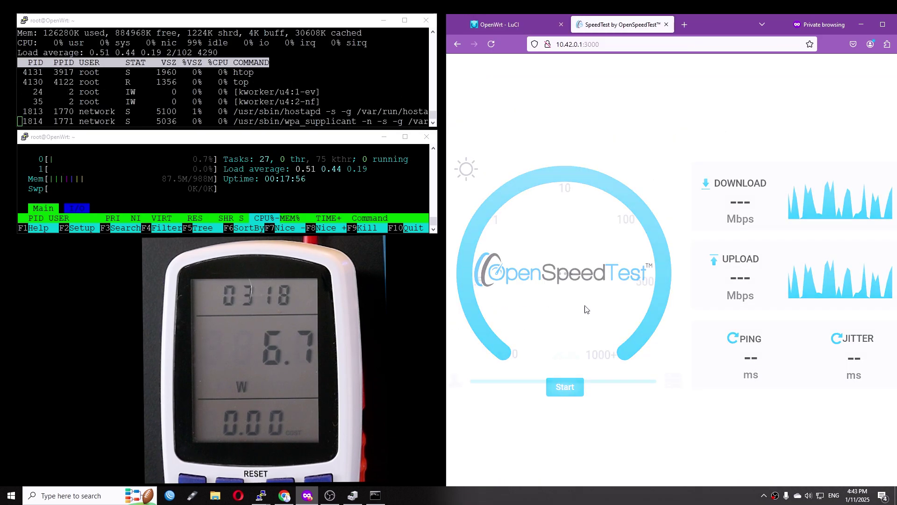
{"action": "left_click", "coordinate": [585, 310]}
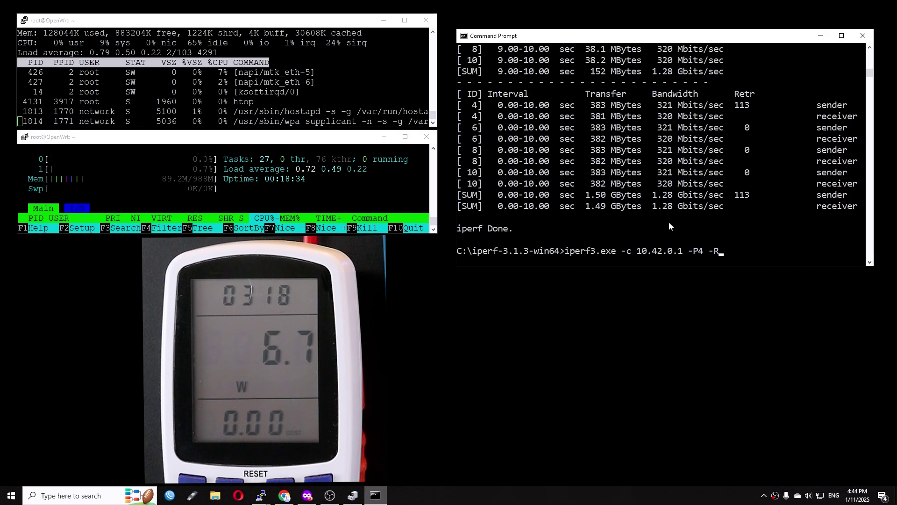
Run four-stream iperf3 forward (1.34 Gbits/sec) and reverse with -R (1.28 Gbits/sec), then add -t 60
{"action": "key", "text": "BackSpace"}
{"action": "key", "text": "BackSpace"}
{"action": "key", "text": "BackSpace"}
{"action": "key", "text": "Return"}
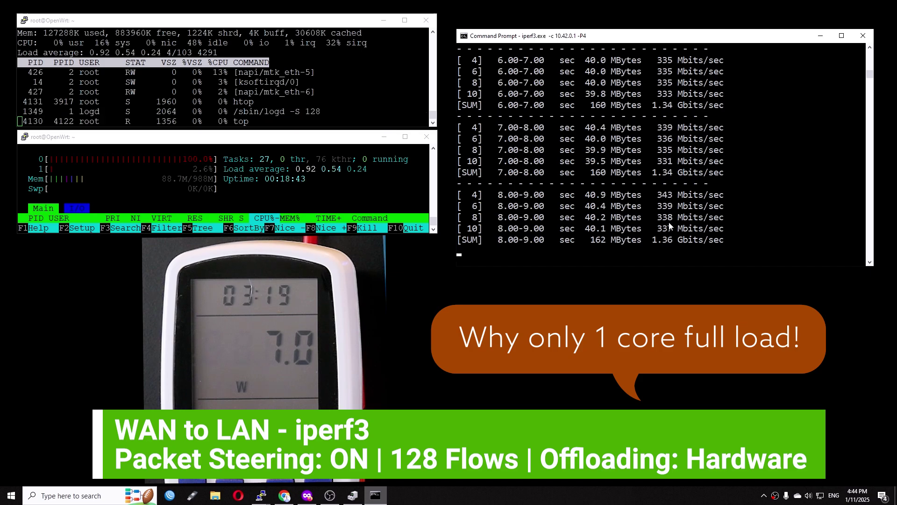
{"action": "key", "text": "Up"}
{"action": "type", "text": "-R"}
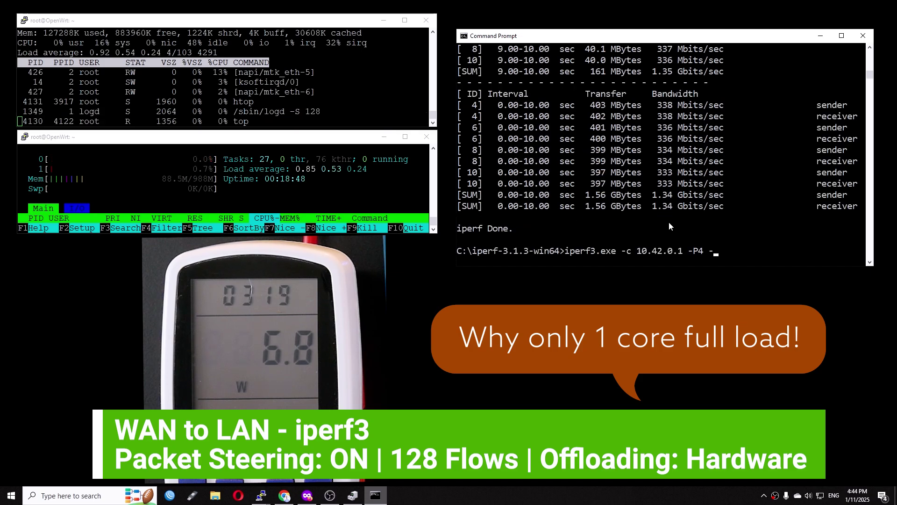
{"action": "key", "text": "Return"}
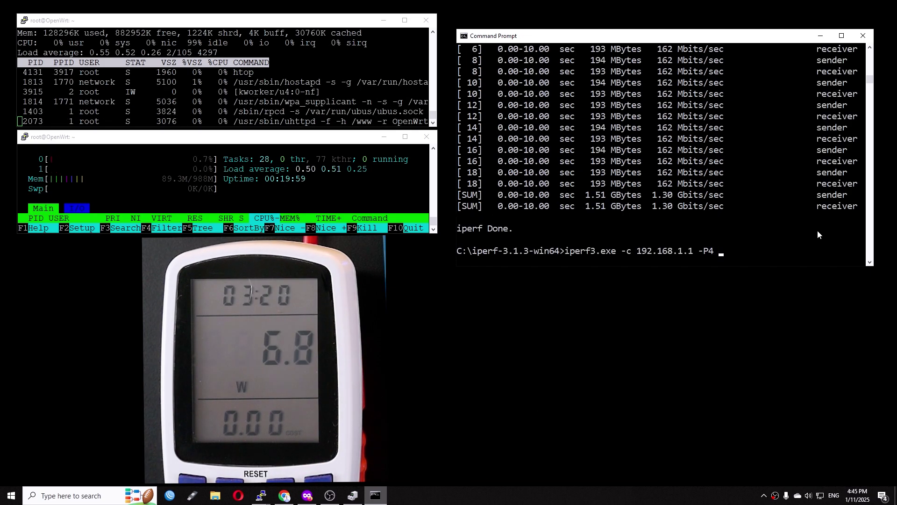
{"action": "type", "text": "-t "}
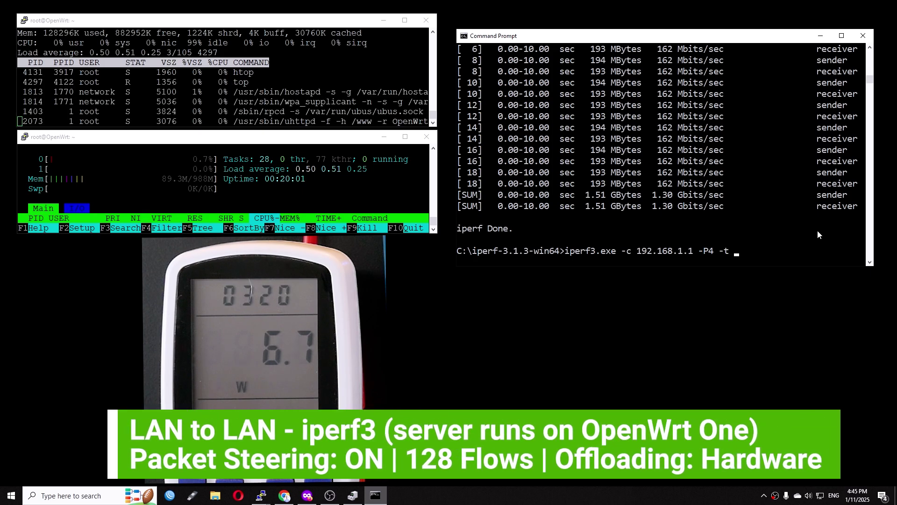
{"action": "type", "text": "60"}
Run the 60-second four-stream iperf3 test against 192.168.1.1, then list PCI devices with lspci -v
{"action": "key", "text": "Return"}
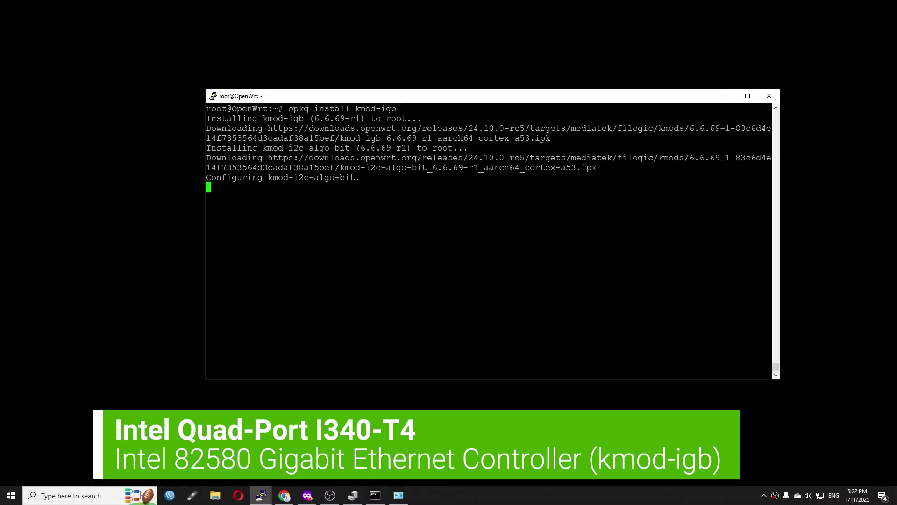
{"action": "type", "text": "spci -v"}
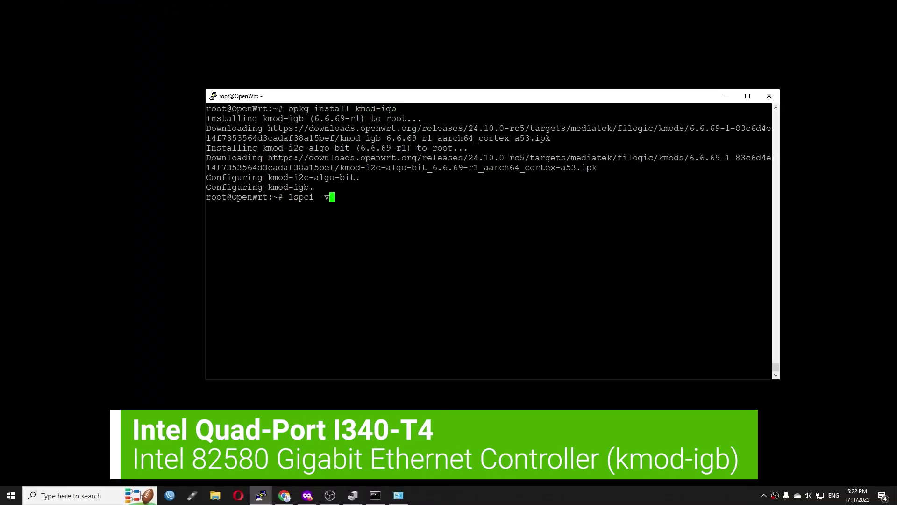
{"action": "key", "text": "Return"}
{"action": "left_click_drag", "start_coordinate": [292, 321], "coordinate": [766, 356]}
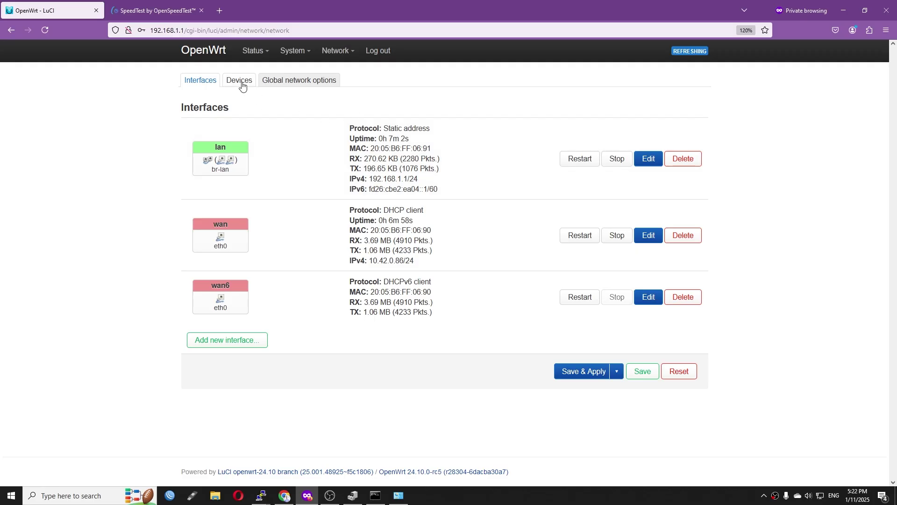
Add eth3, eth4 and eth5 to the br-lan bridge ports and apply the configuration
{"action": "left_click", "coordinate": [242, 85]}
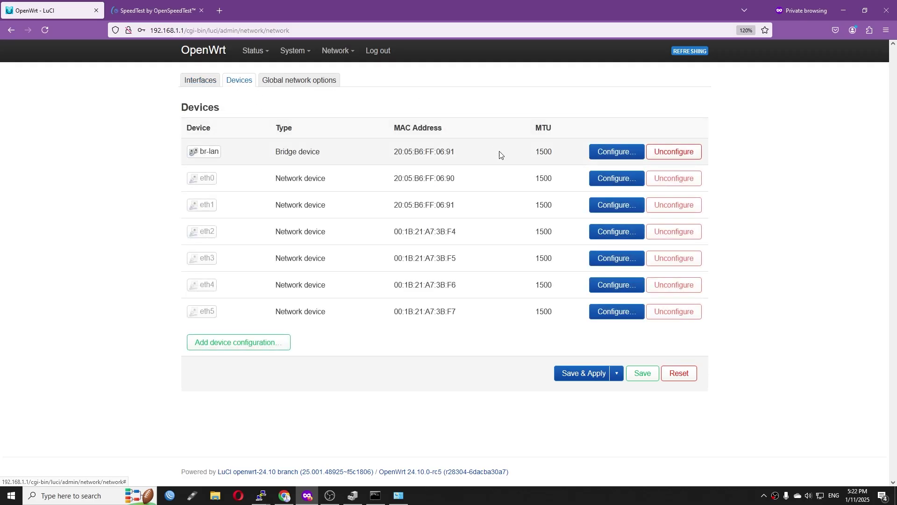
{"action": "left_click", "coordinate": [618, 155]}
{"action": "left_click", "coordinate": [428, 188]}
{"action": "left_click", "coordinate": [401, 242]}
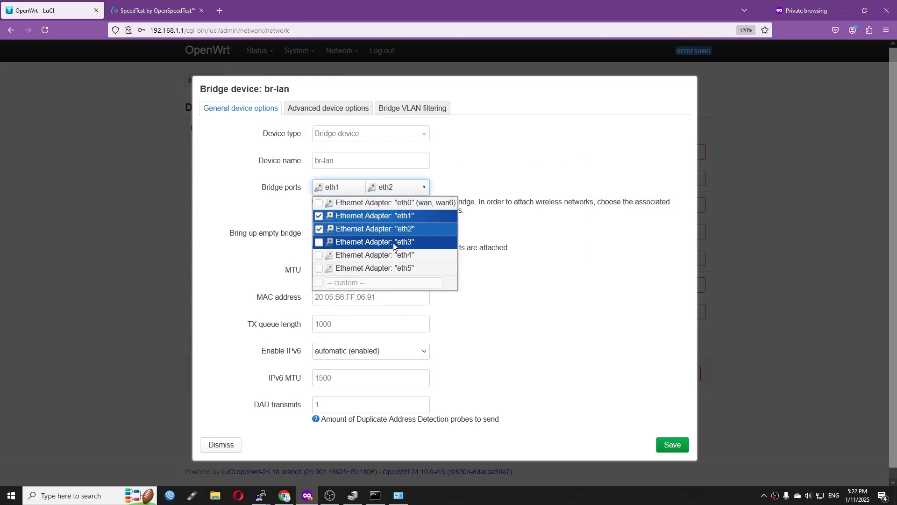
{"action": "left_click", "coordinate": [402, 255]}
{"action": "left_click", "coordinate": [402, 267]}
{"action": "left_click", "coordinate": [672, 445]}
{"action": "left_click", "coordinate": [583, 374]}
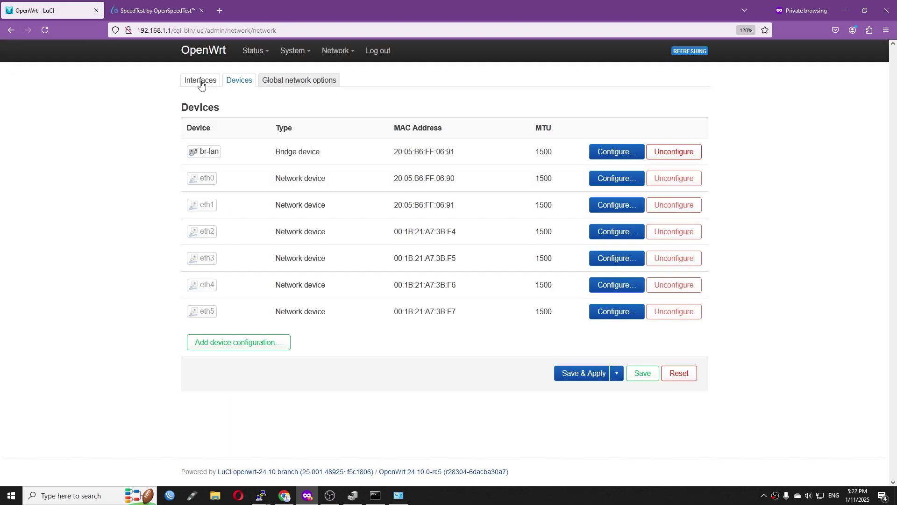
{"action": "left_click", "coordinate": [198, 137]}
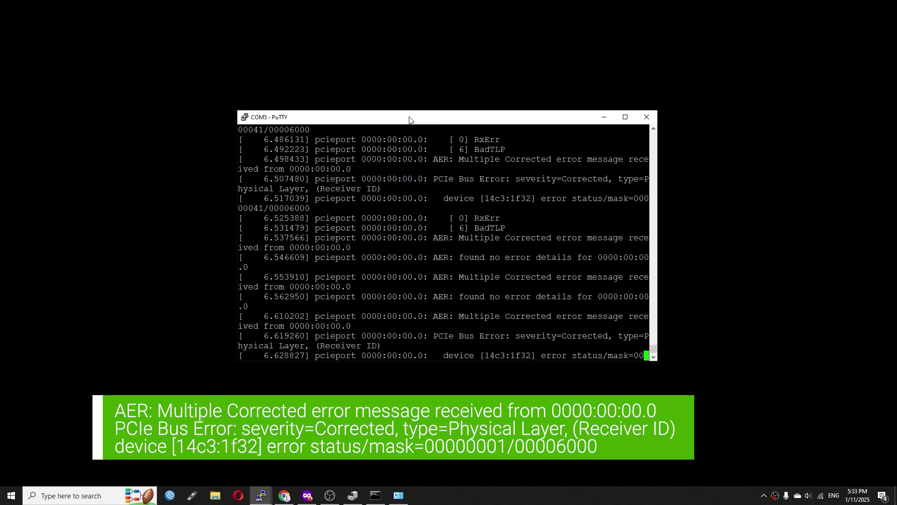
Select the receiver error, timeout and Physical Layer PCIe AER lines in the COM5 boot log
{"action": "left_click_drag", "start_coordinate": [552, 326], "coordinate": [396, 295]}
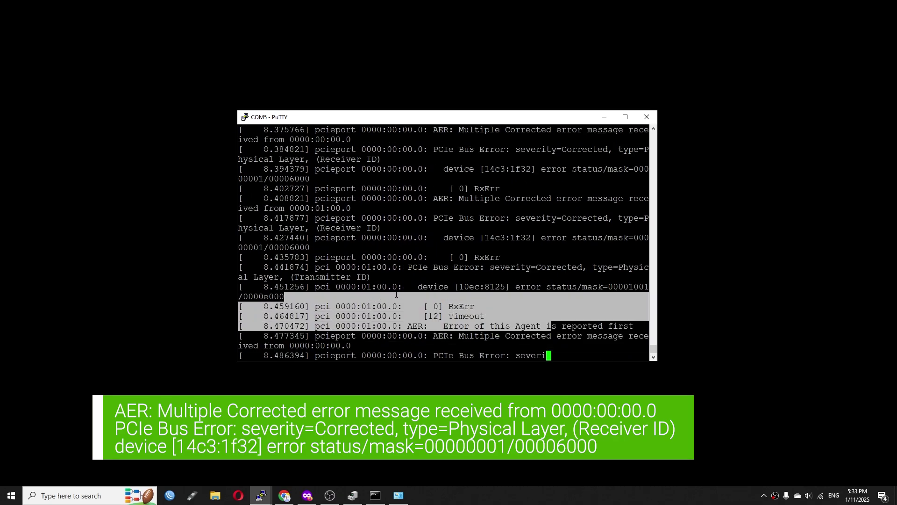
{"action": "left_click_drag", "start_coordinate": [470, 330], "coordinate": [470, 330]}
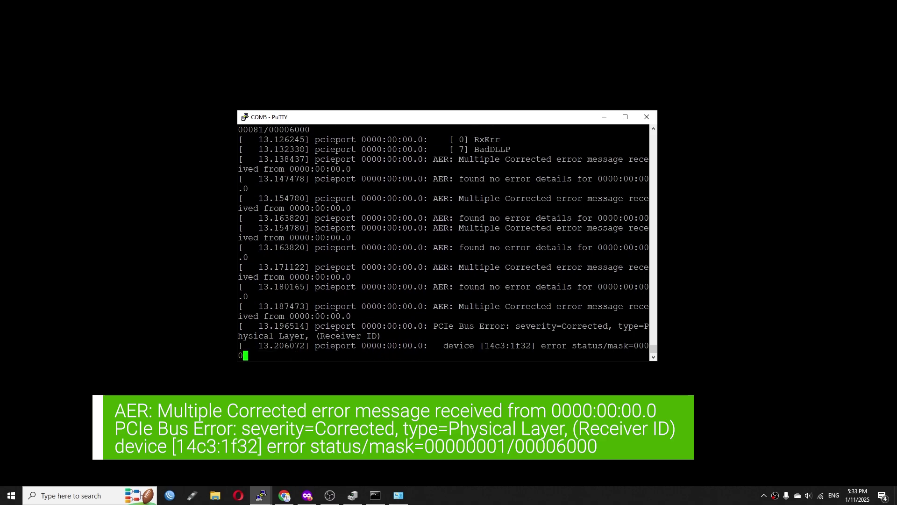
{"action": "left_click_drag", "start_coordinate": [247, 149], "coordinate": [532, 349]}
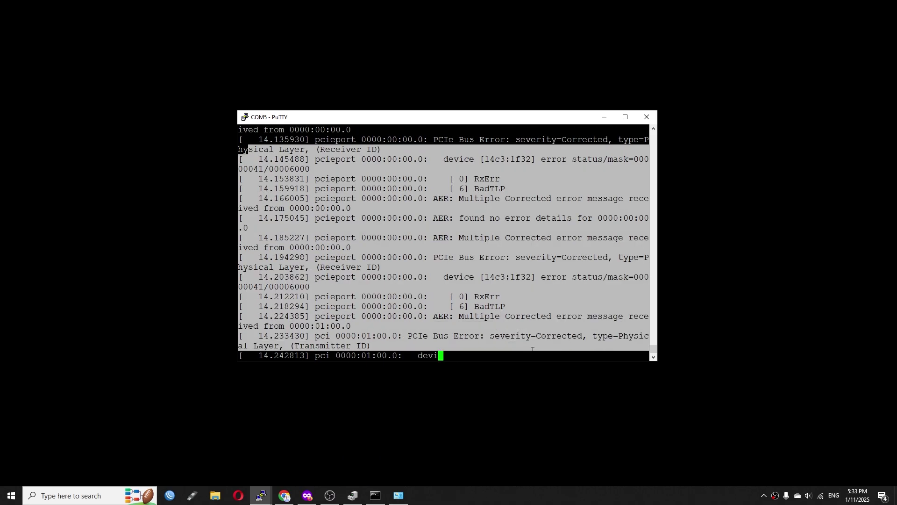